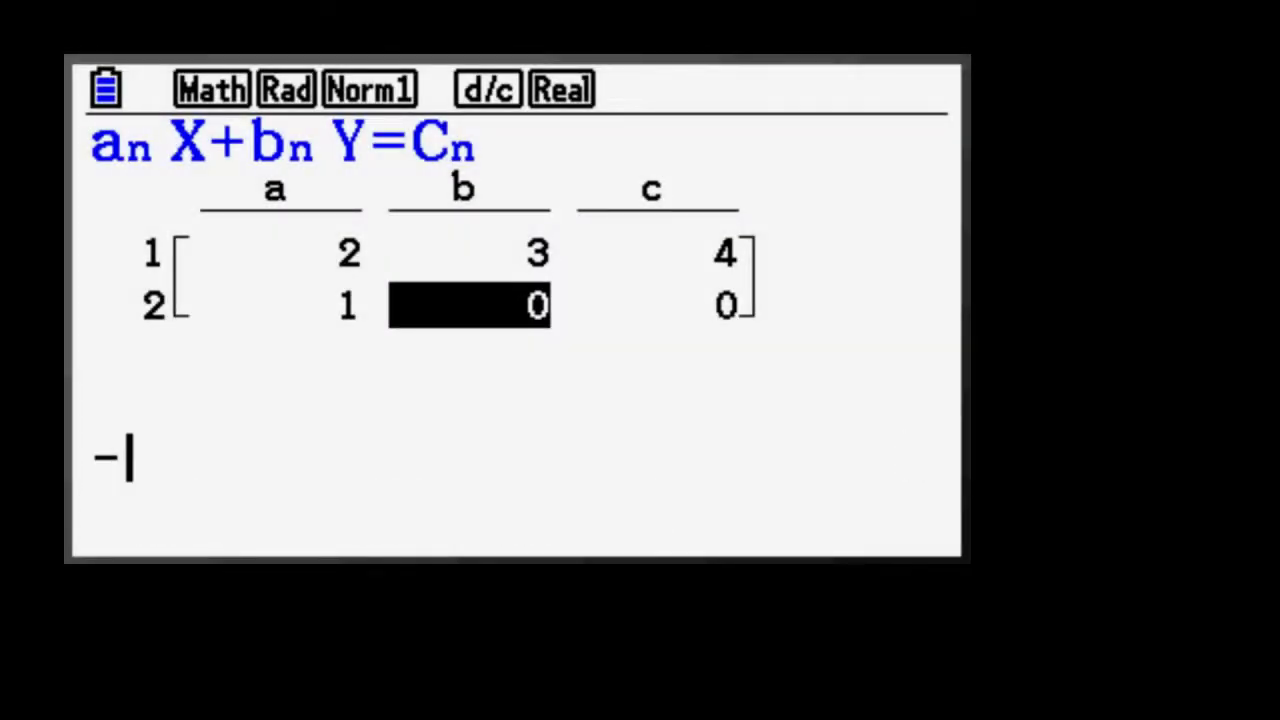
text(1)
Finish the second equation with −1 and 2, then solve the system: X=2, Y=0.
key(Return)
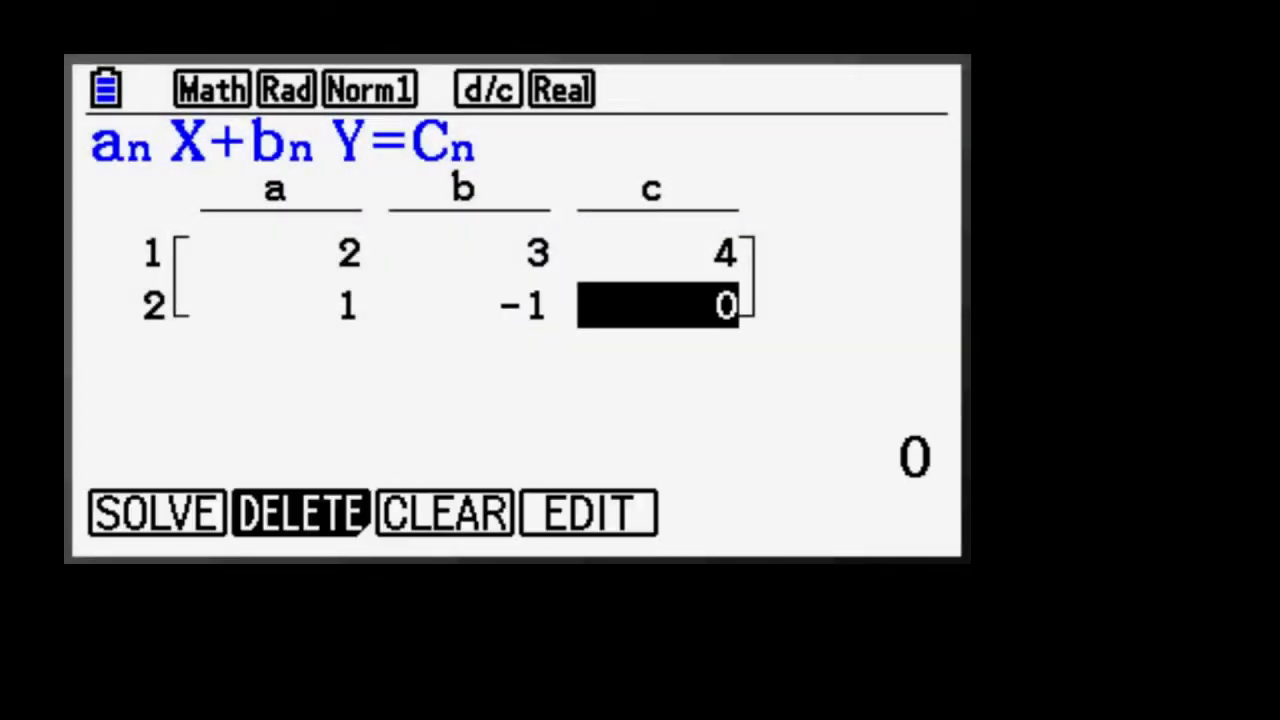
text(2)
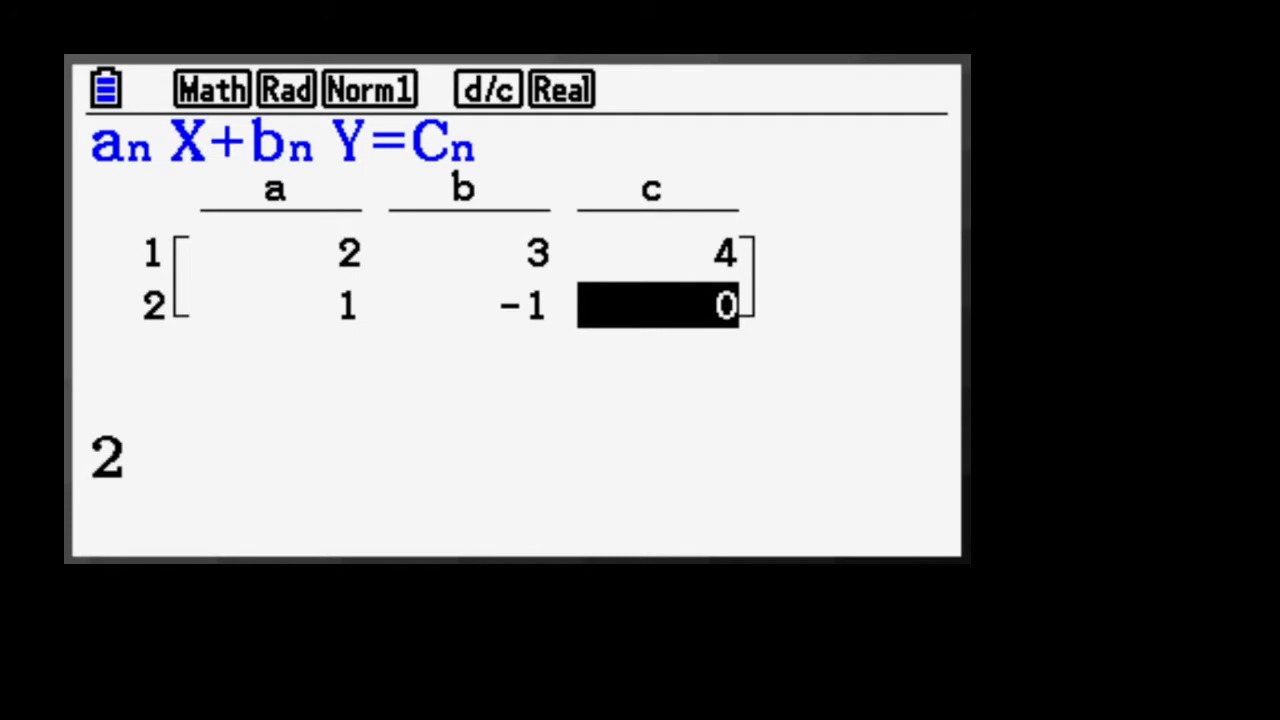
key(Return)
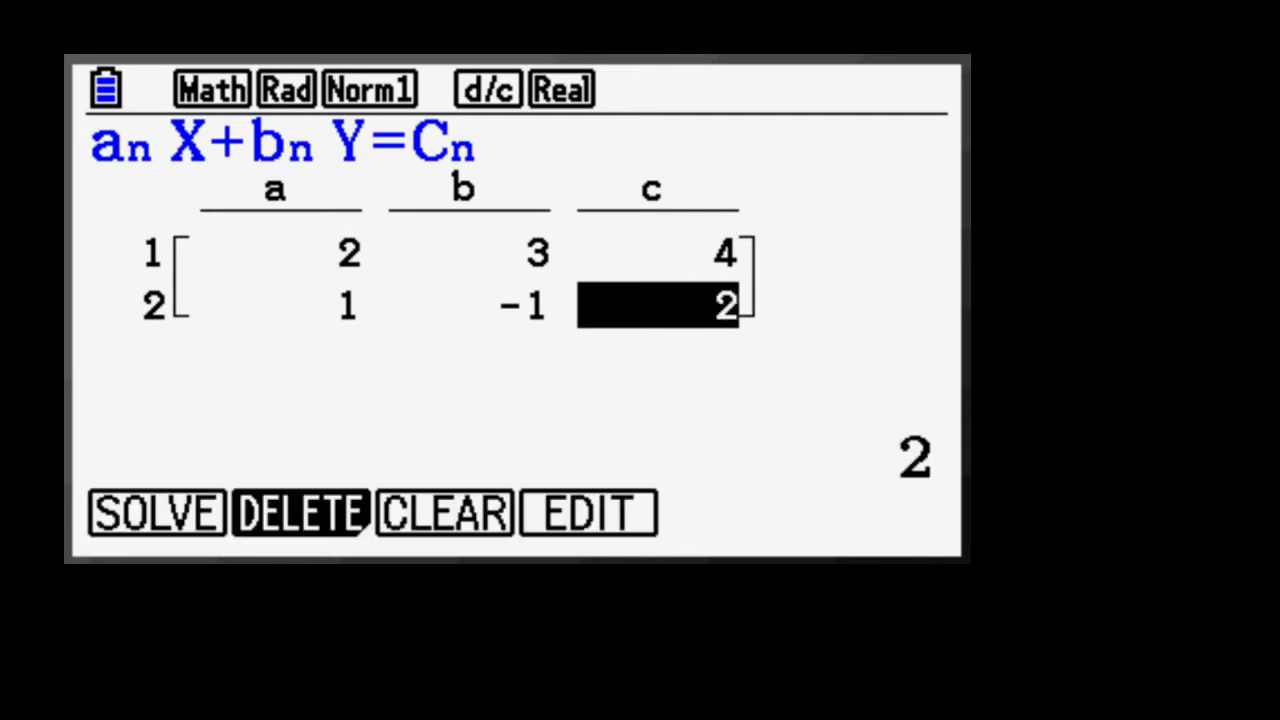
key(F1)
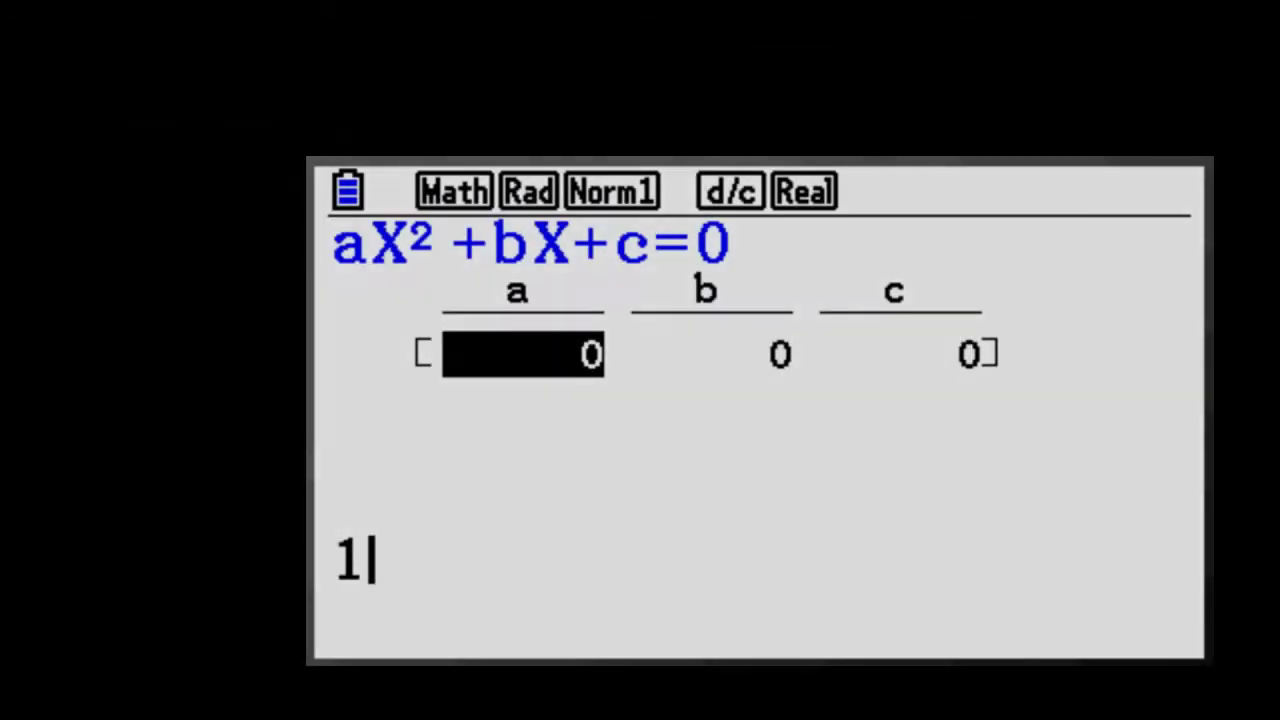
Enter quadratic coefficients 1, 7, 12 and solve for roots −3 and −4.
key(Return)
text(7)
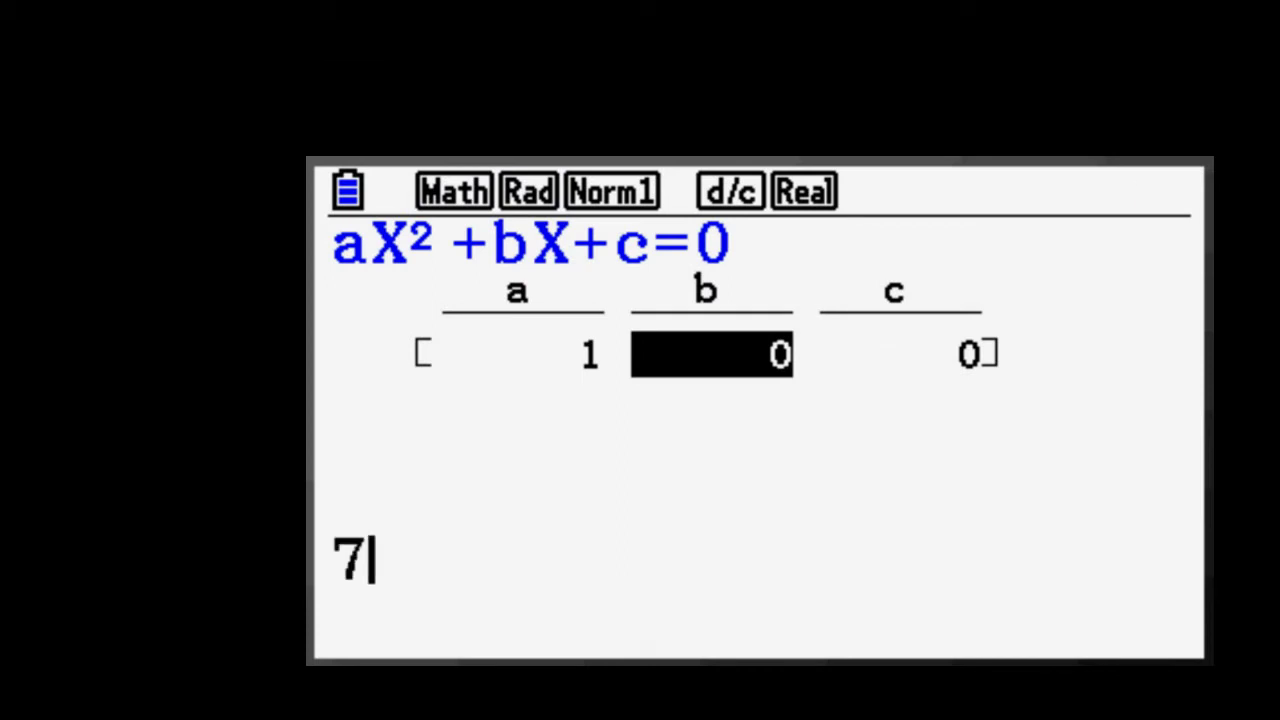
key(Return)
text(12)
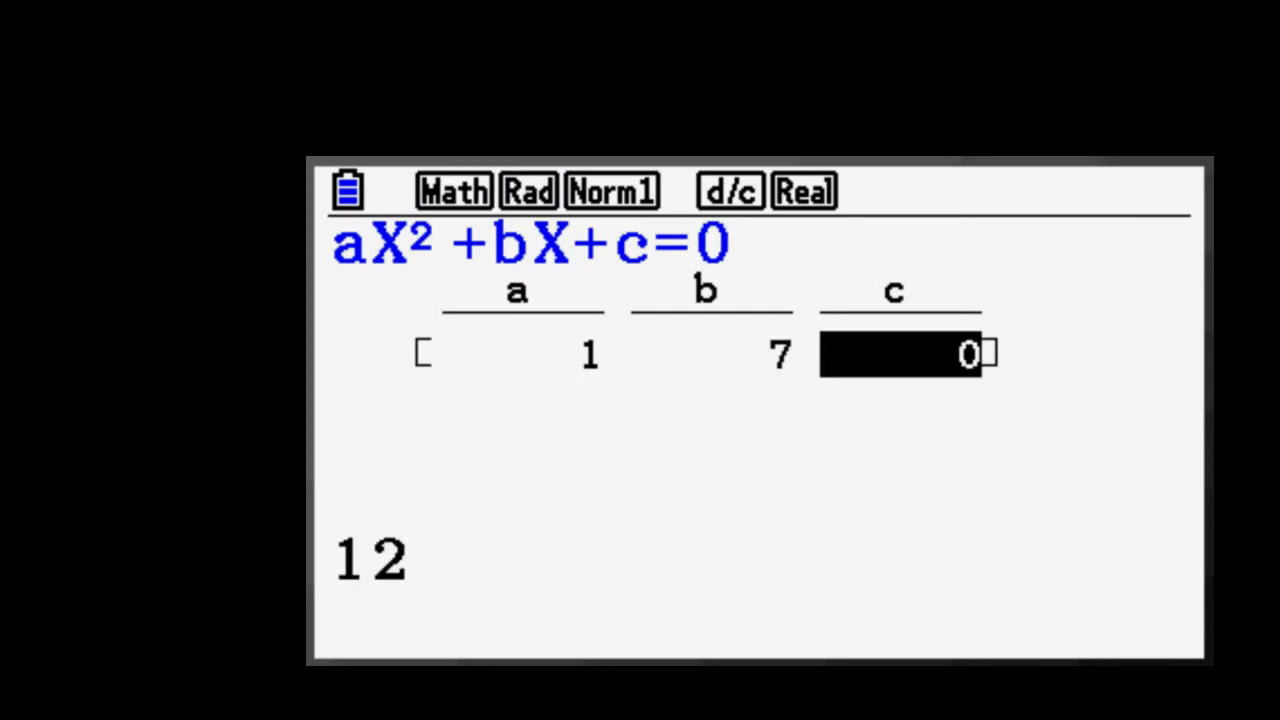
key(Return)
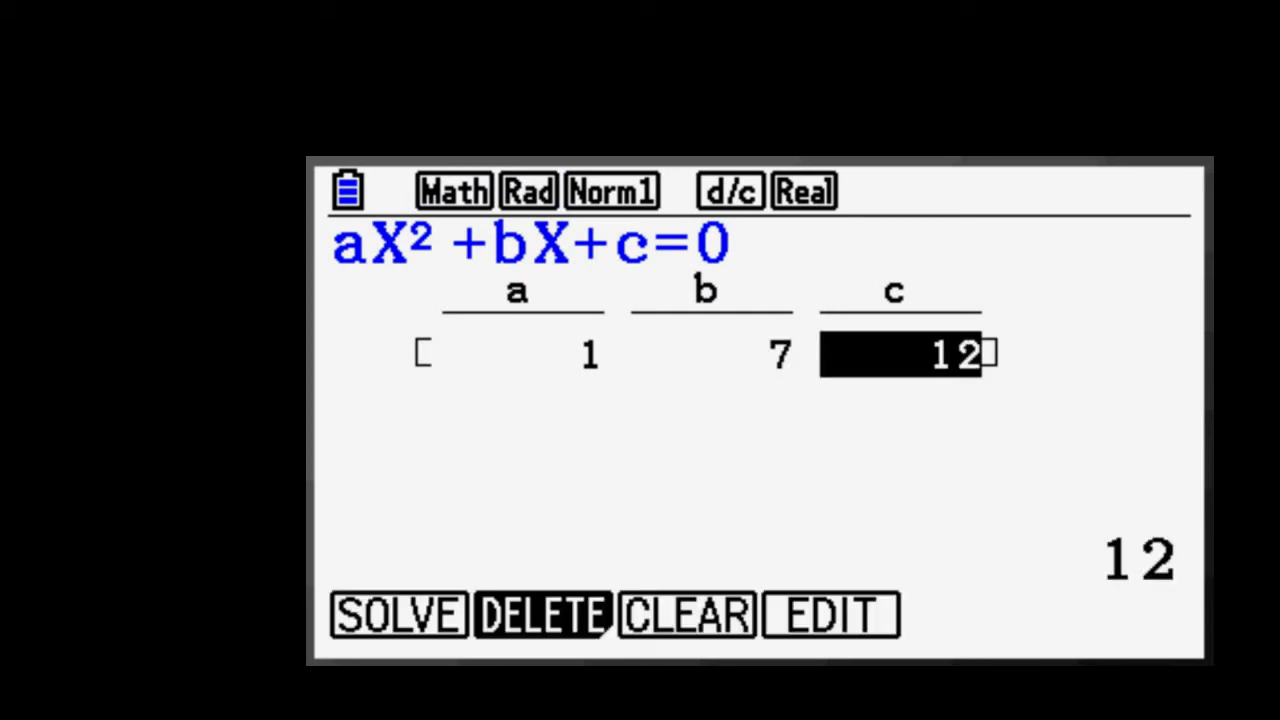
key(F1)
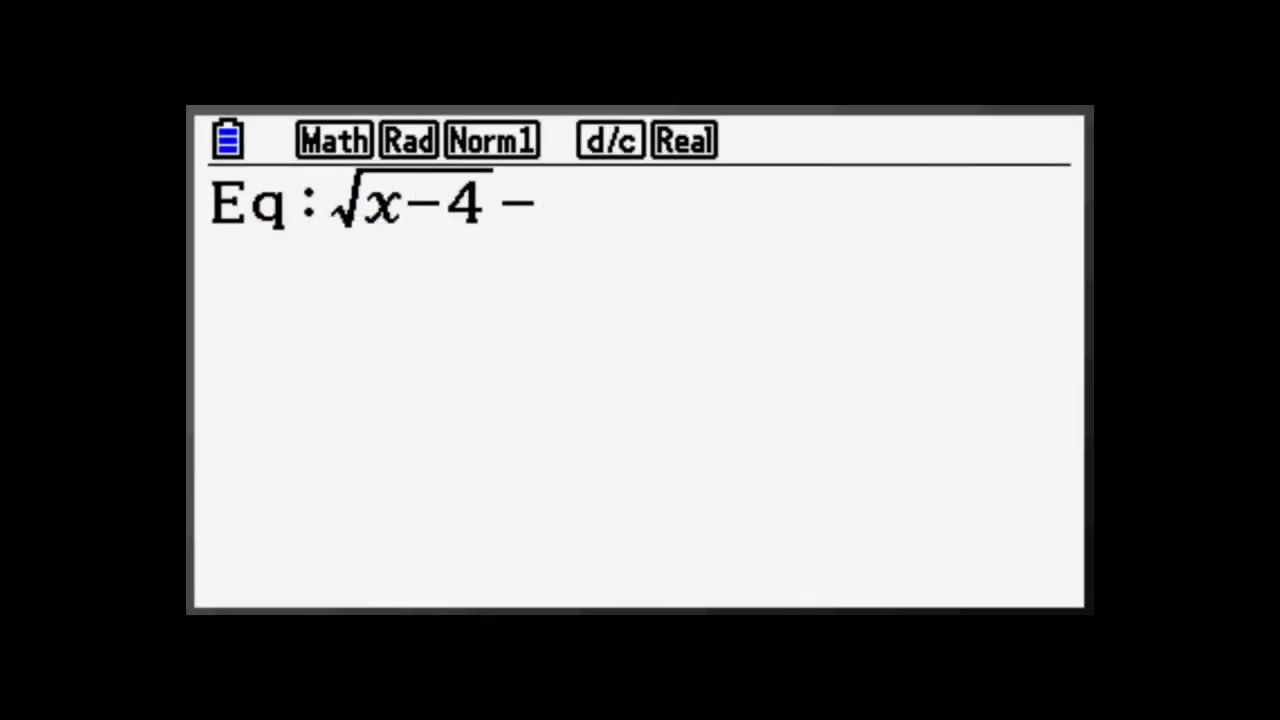
Complete the equation √(x−4)−2 and solve it, giving x=8.
text(2)
key(Return)
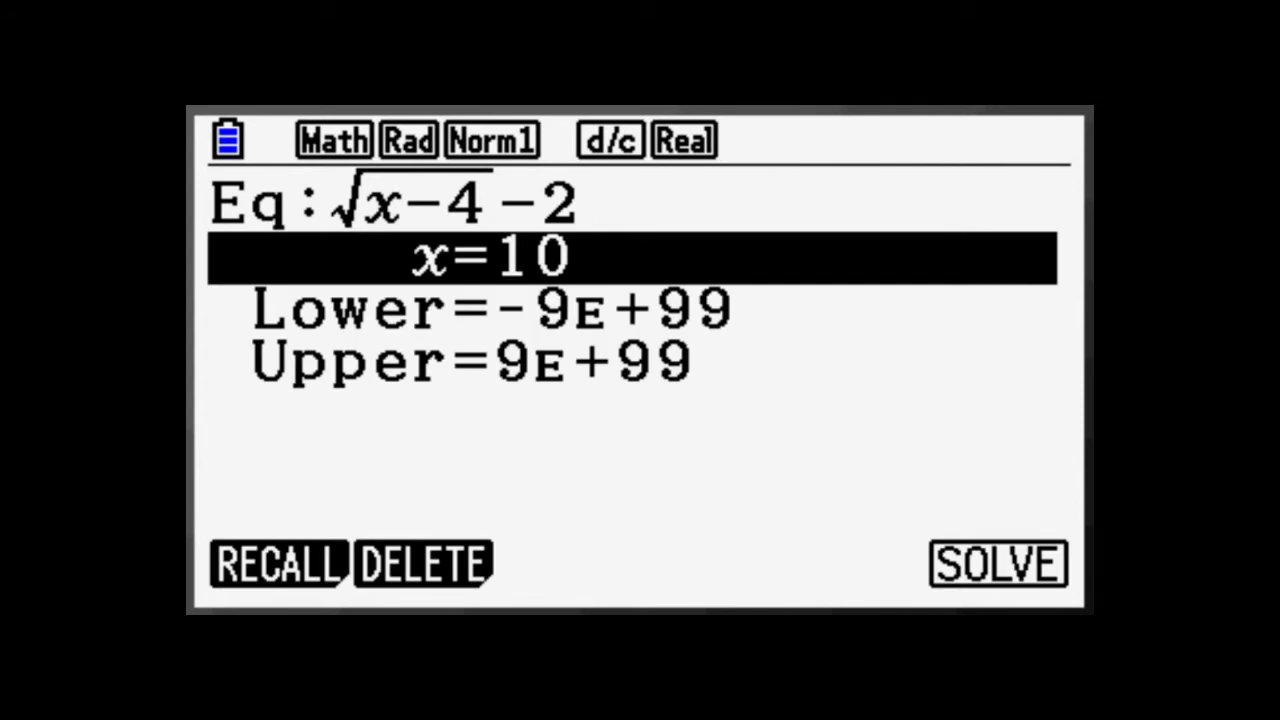
key(F6)
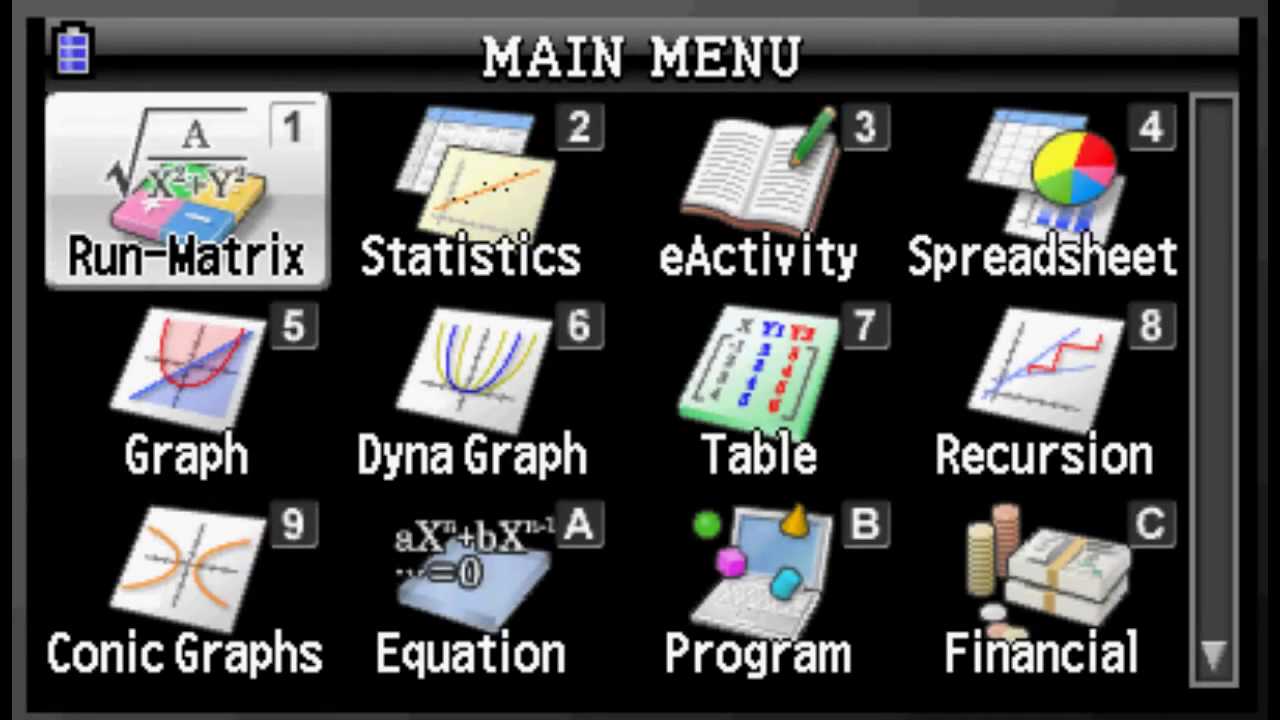
Open the Equation app and choose a simultaneous system with three unknowns.
key(Right)
key(Down)
key(Down)
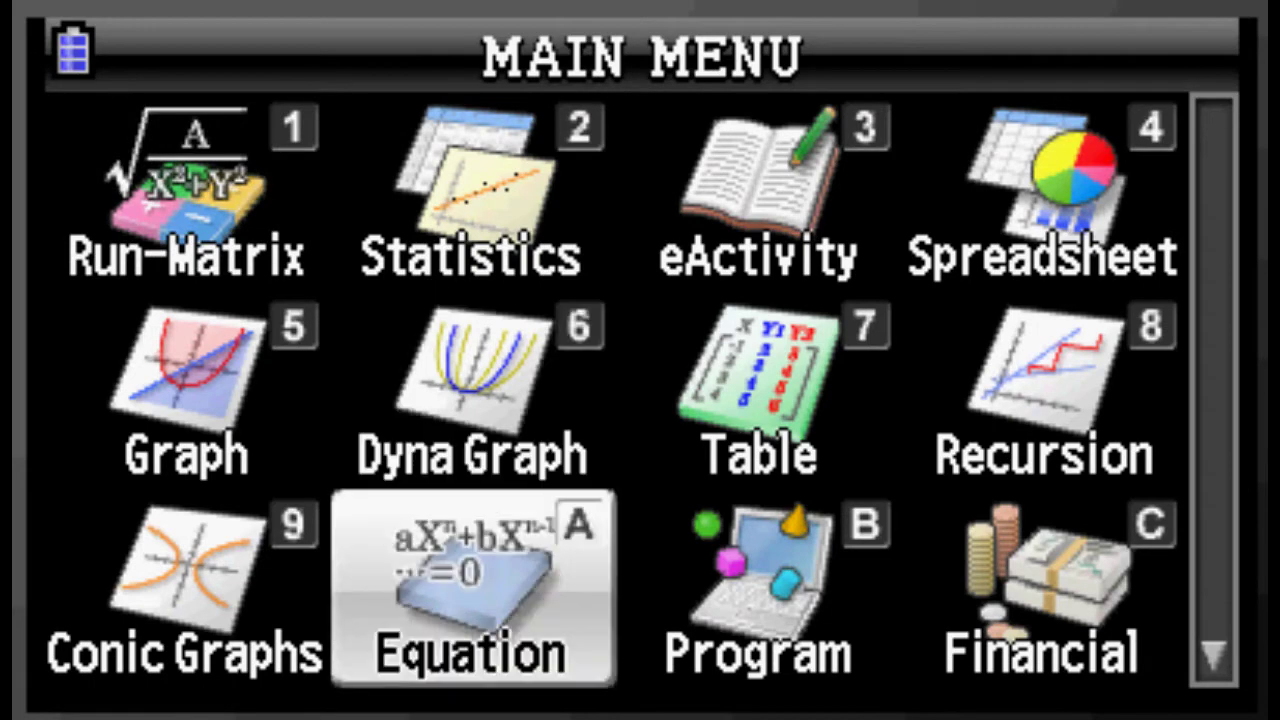
key(Return)
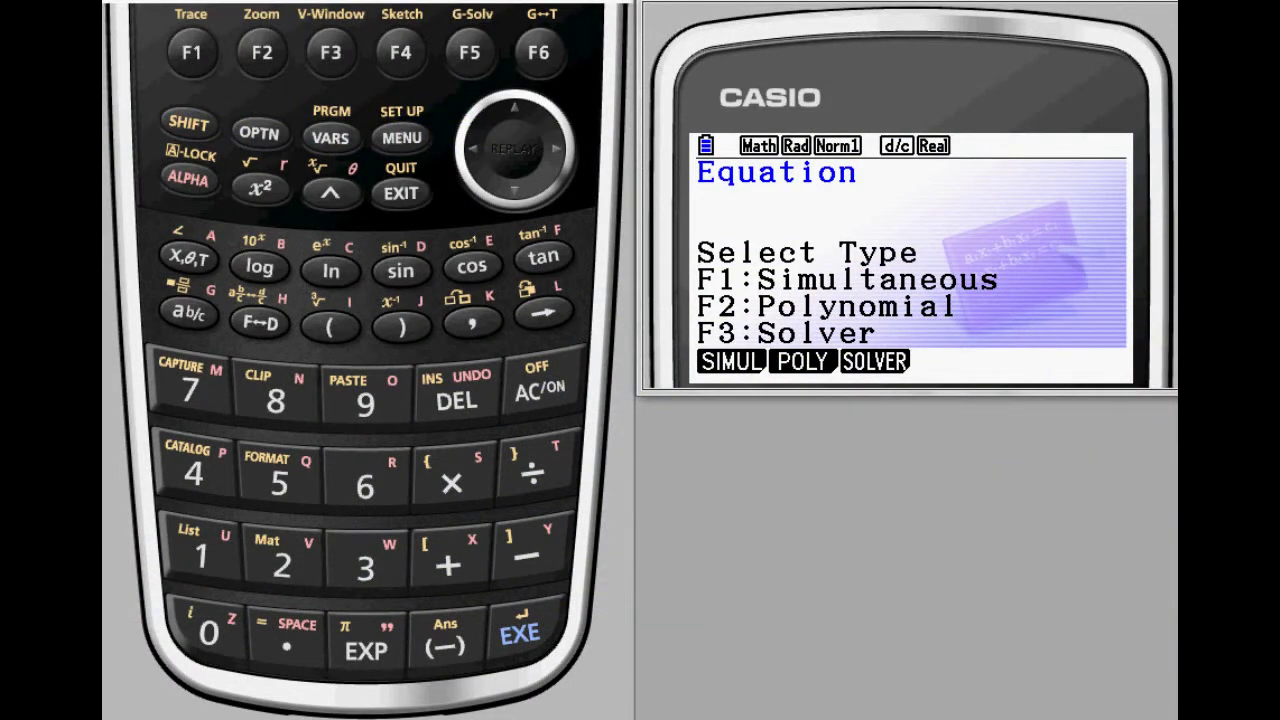
click(192, 55)
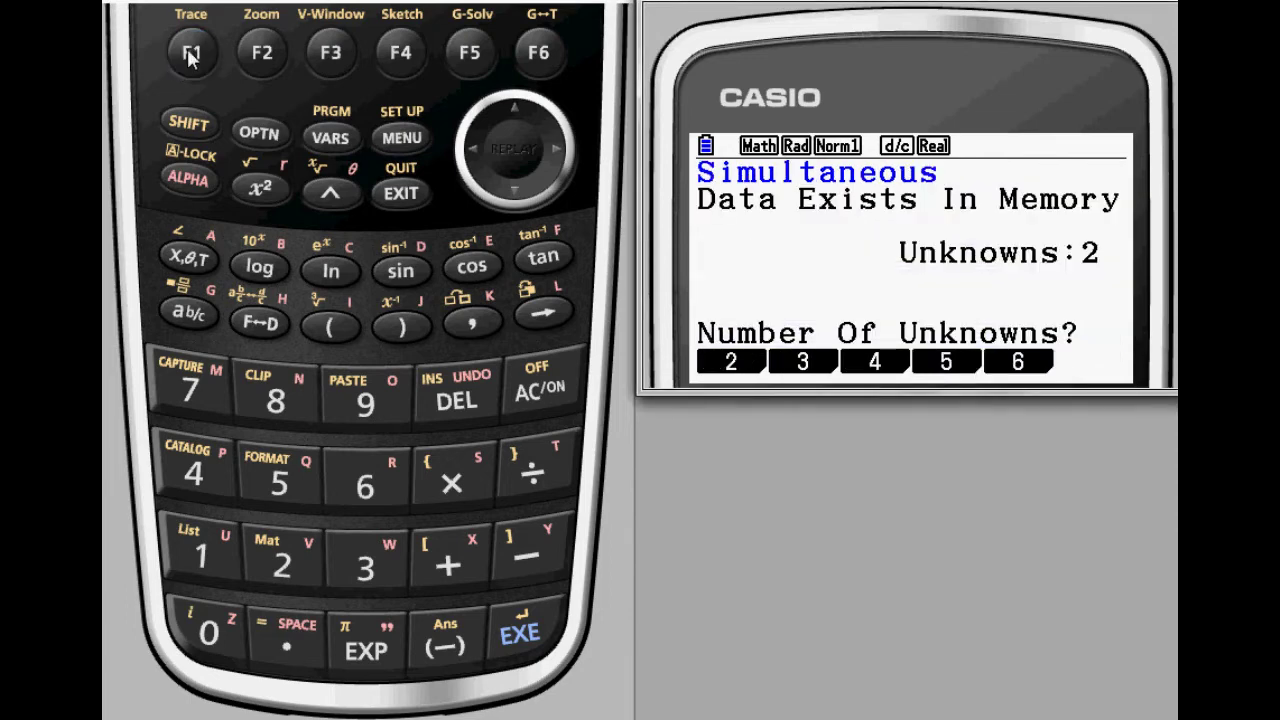
click(263, 55)
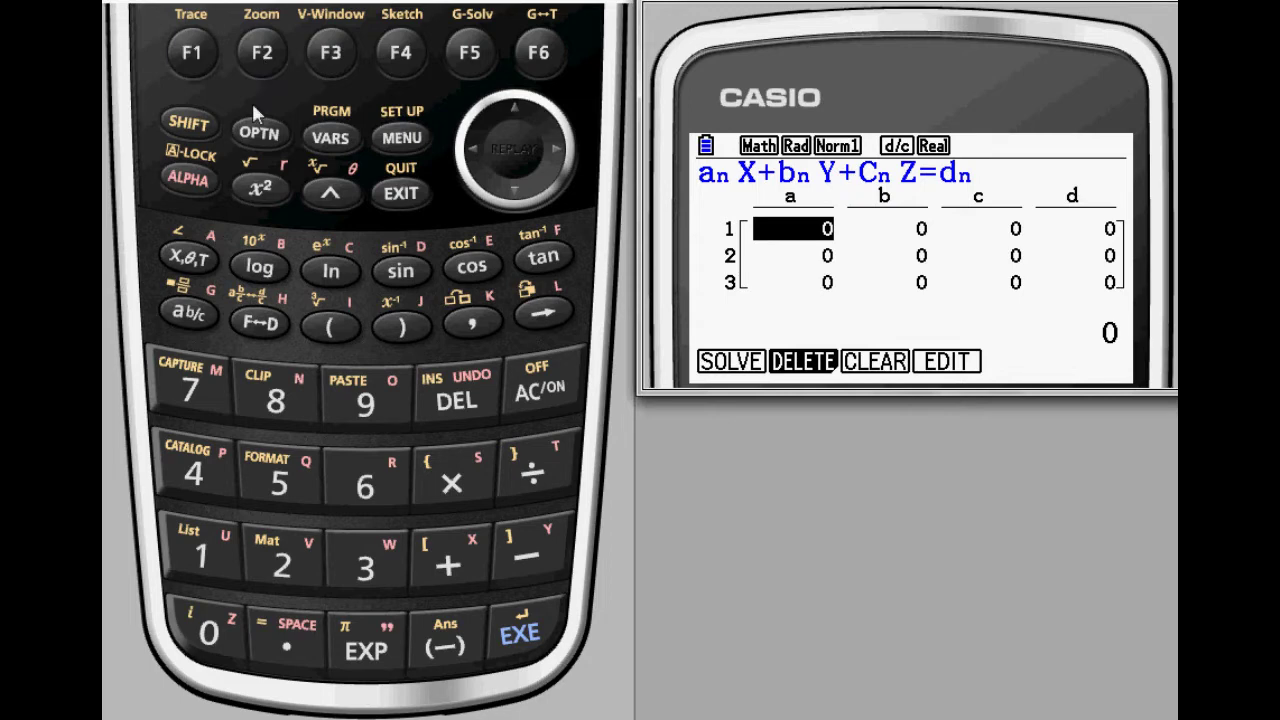
Enter the first equation's coefficients 1, 4, −2 and constant 0.
click(194, 554)
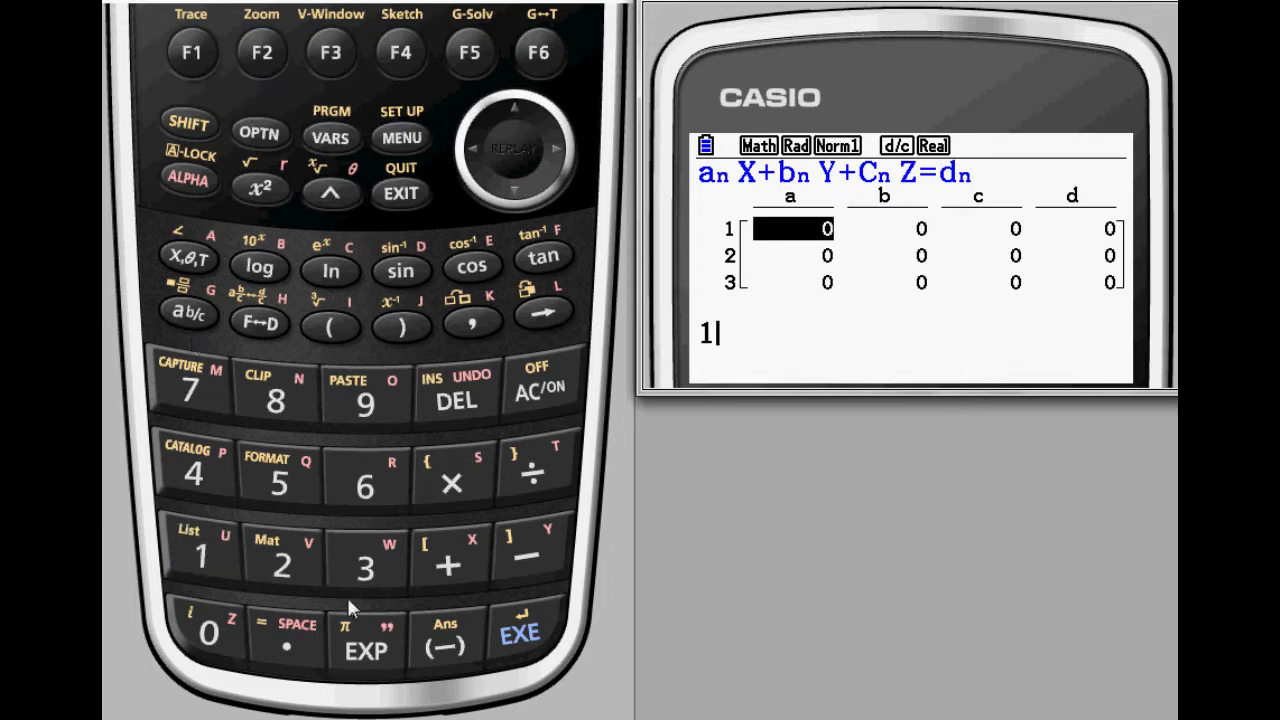
click(533, 648)
click(200, 475)
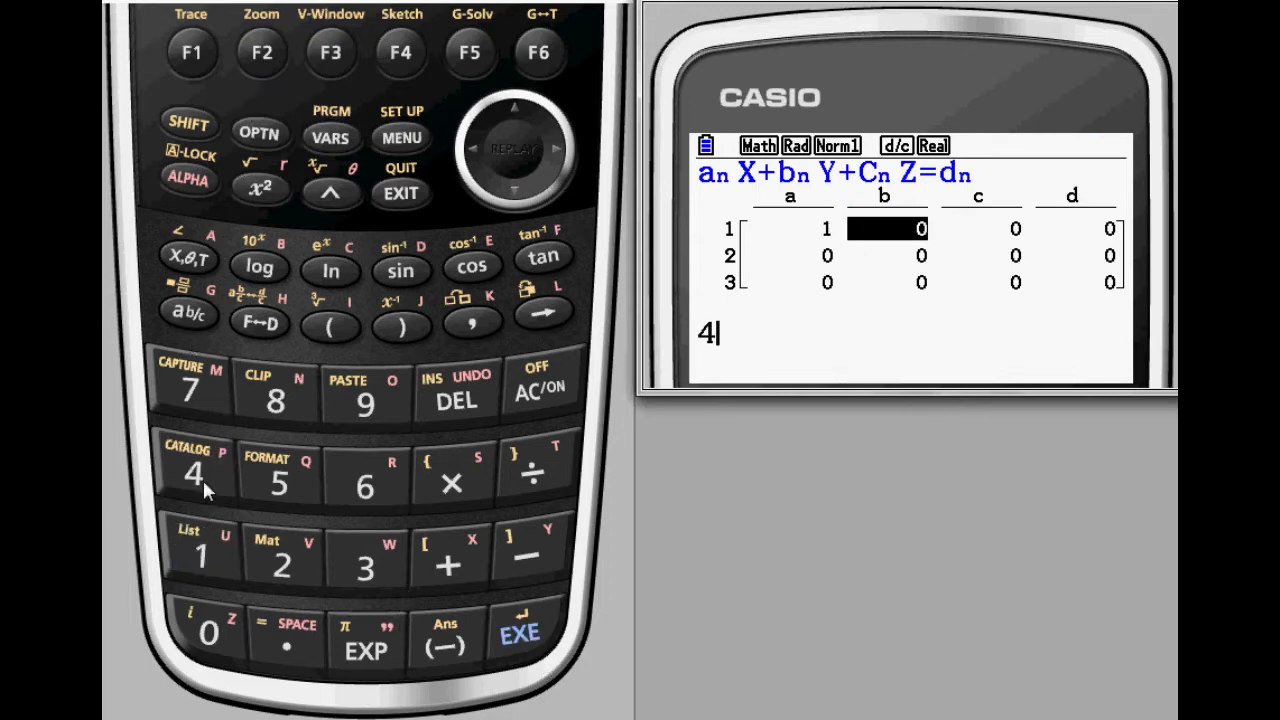
click(525, 640)
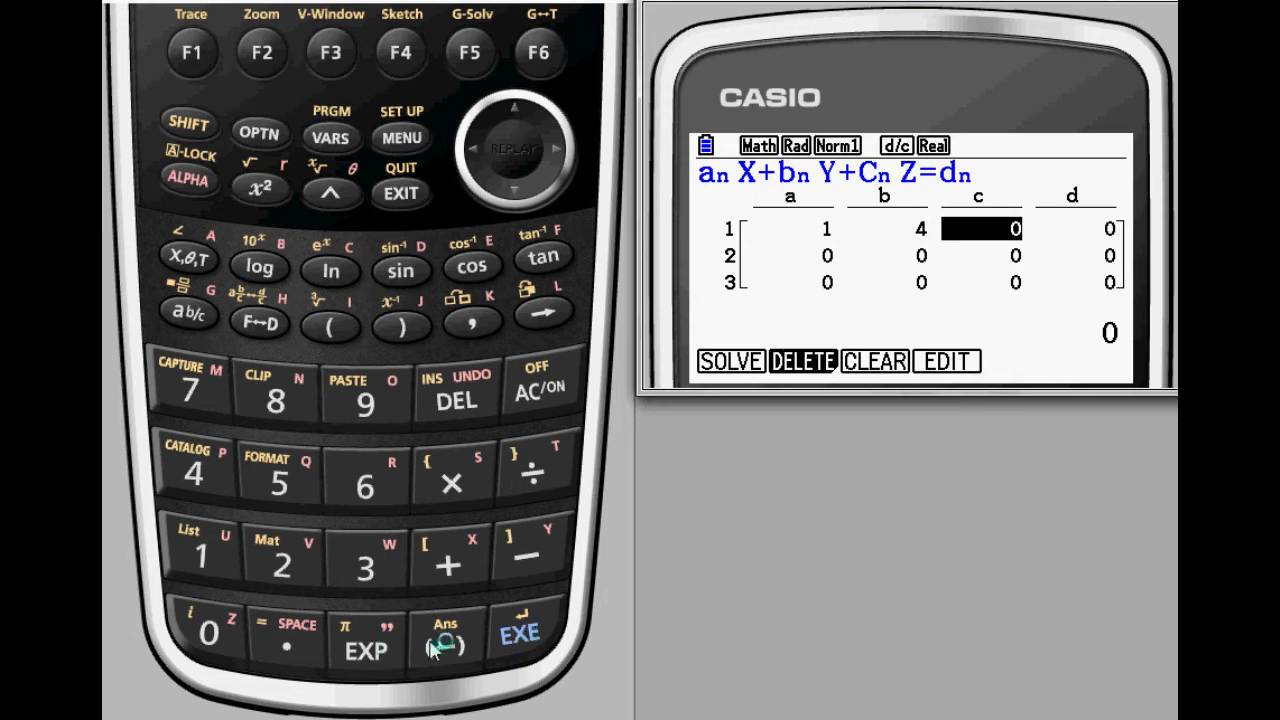
click(436, 646)
click(283, 566)
click(517, 635)
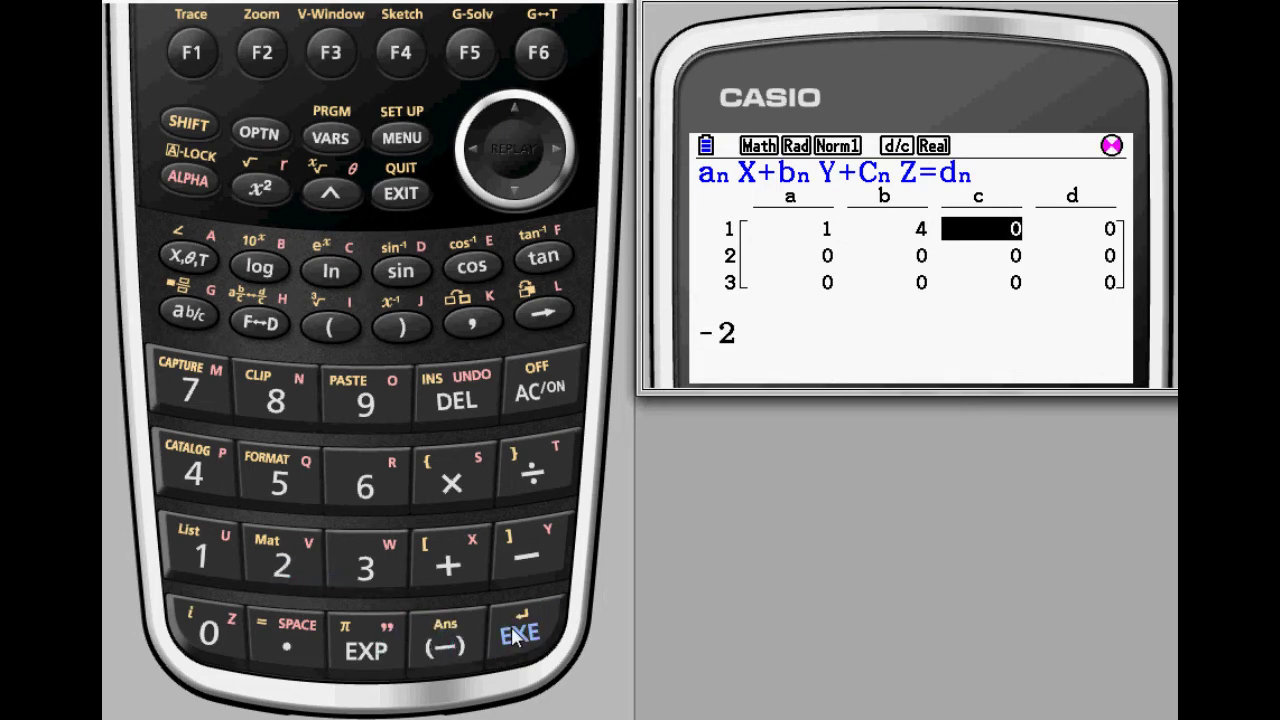
click(214, 632)
click(507, 637)
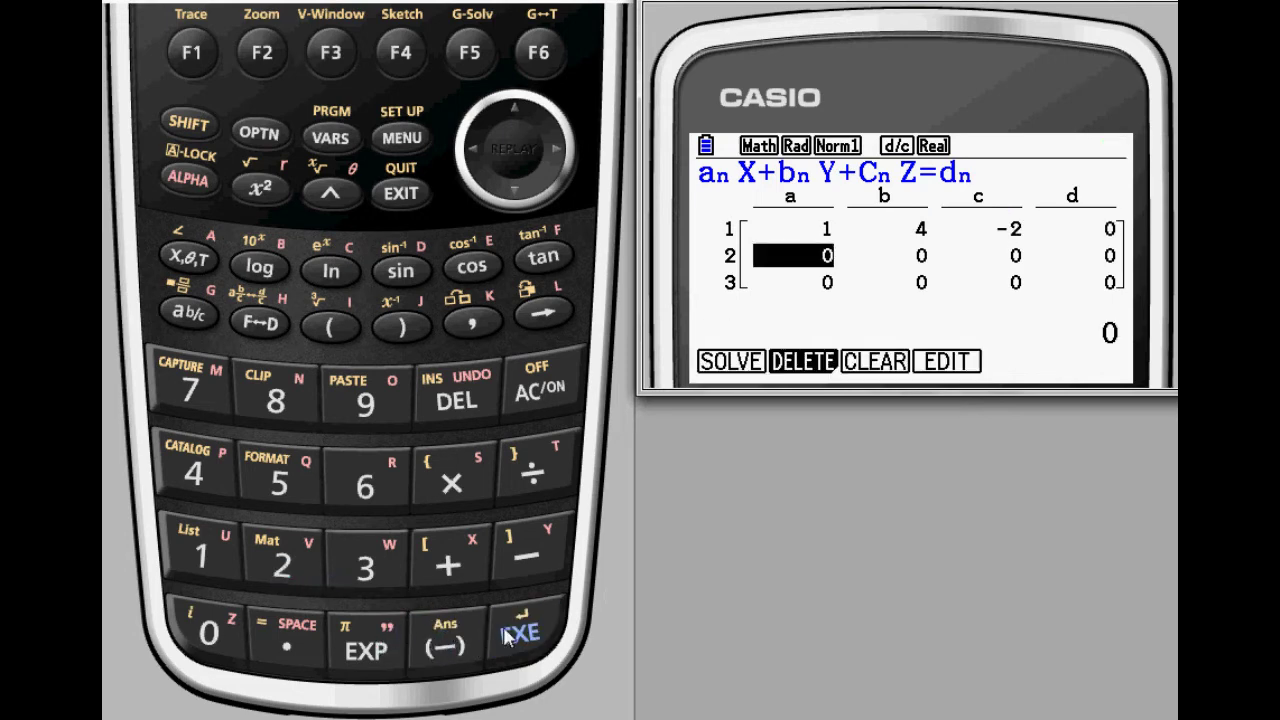
Enter the second equation's coefficients 2, 1, 1 and constant 6.
click(283, 566)
click(515, 634)
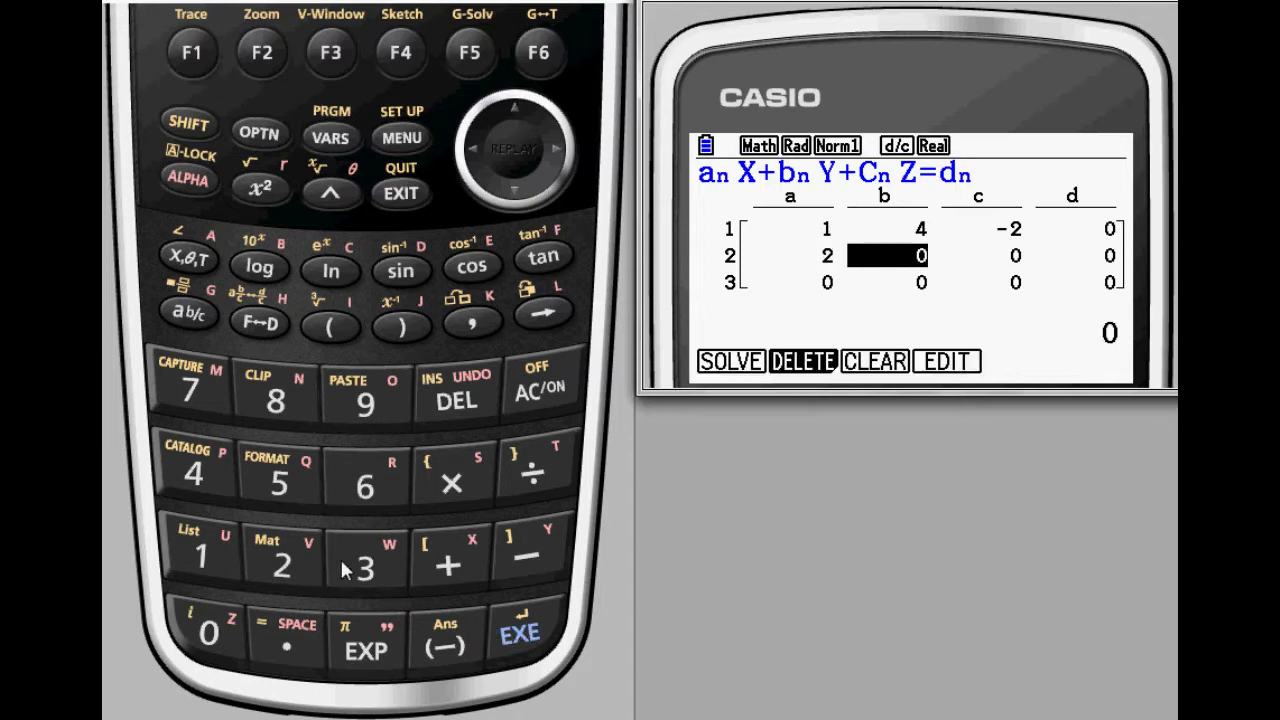
click(203, 557)
click(519, 635)
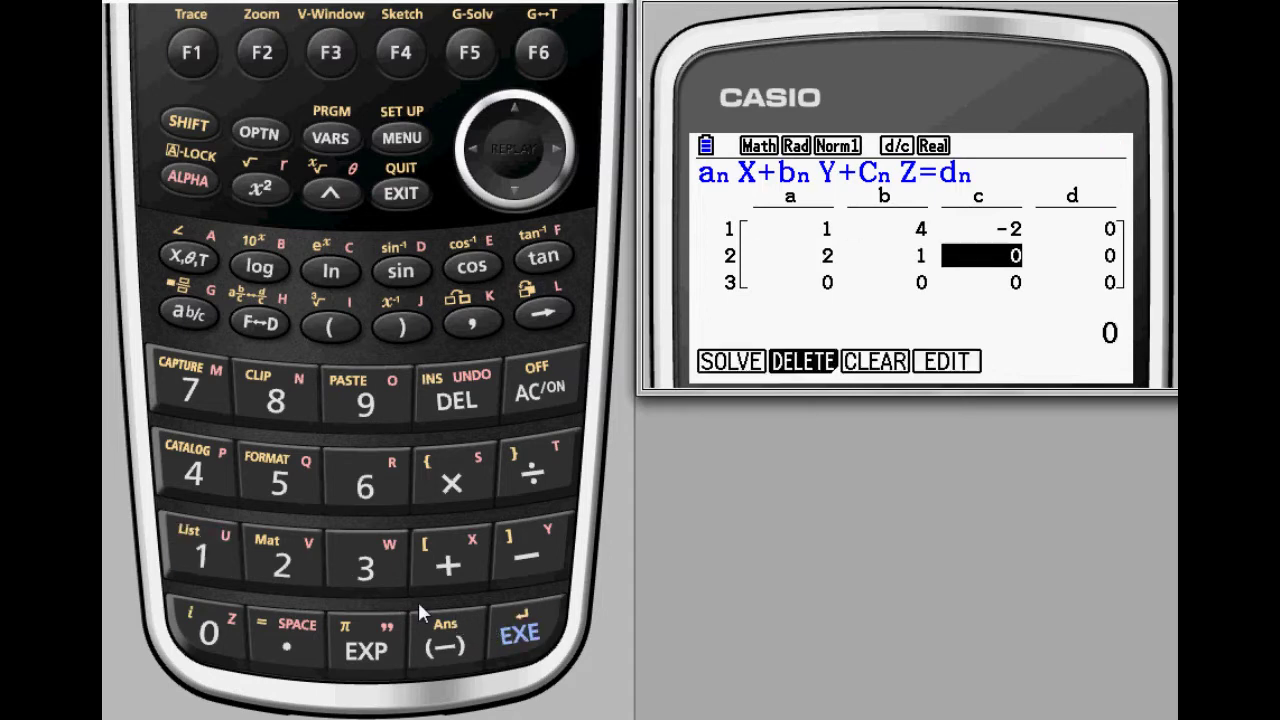
click(222, 556)
click(514, 636)
click(388, 492)
click(520, 632)
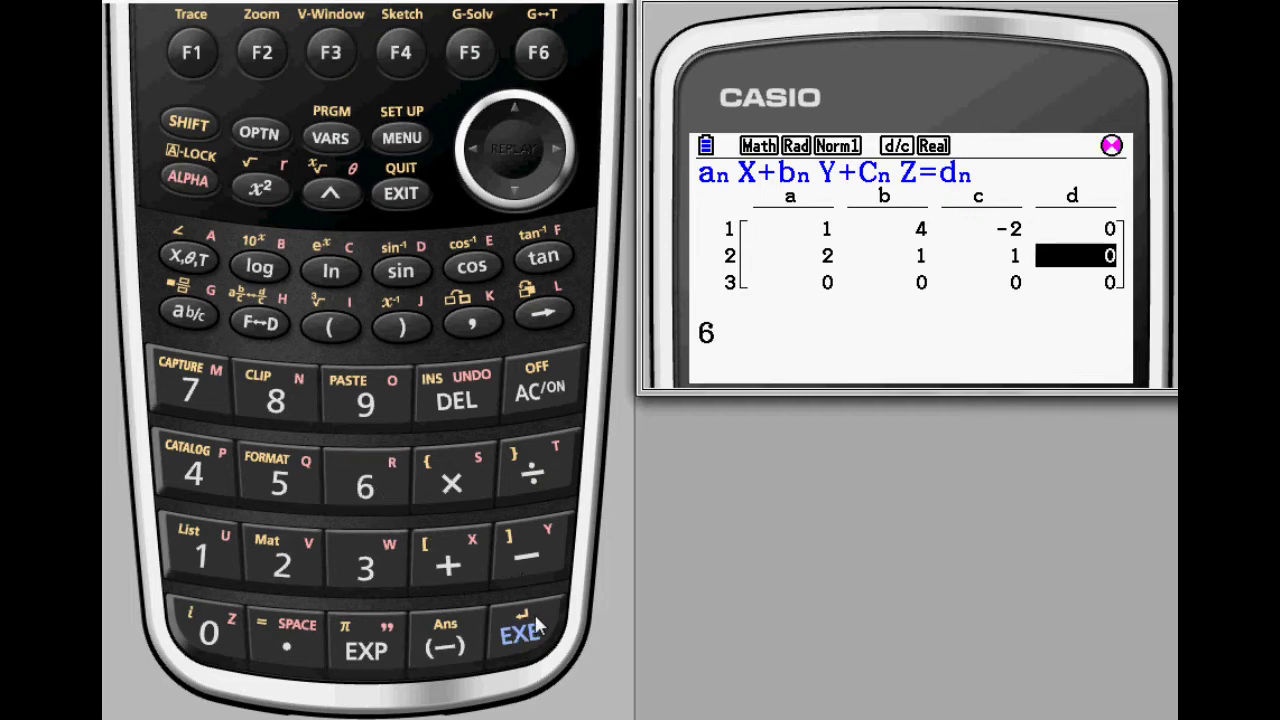
Enter the third equation's coefficients −3, 3, −5 and constant −13.
click(445, 645)
click(365, 565)
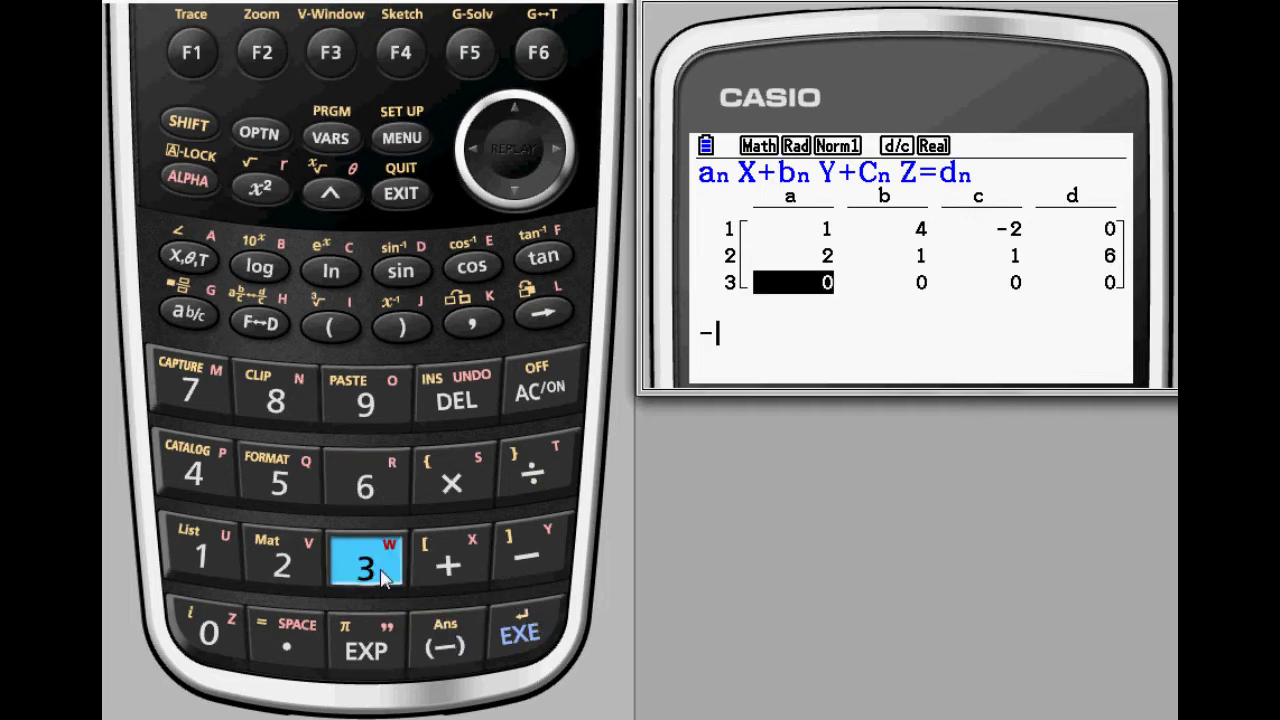
click(528, 634)
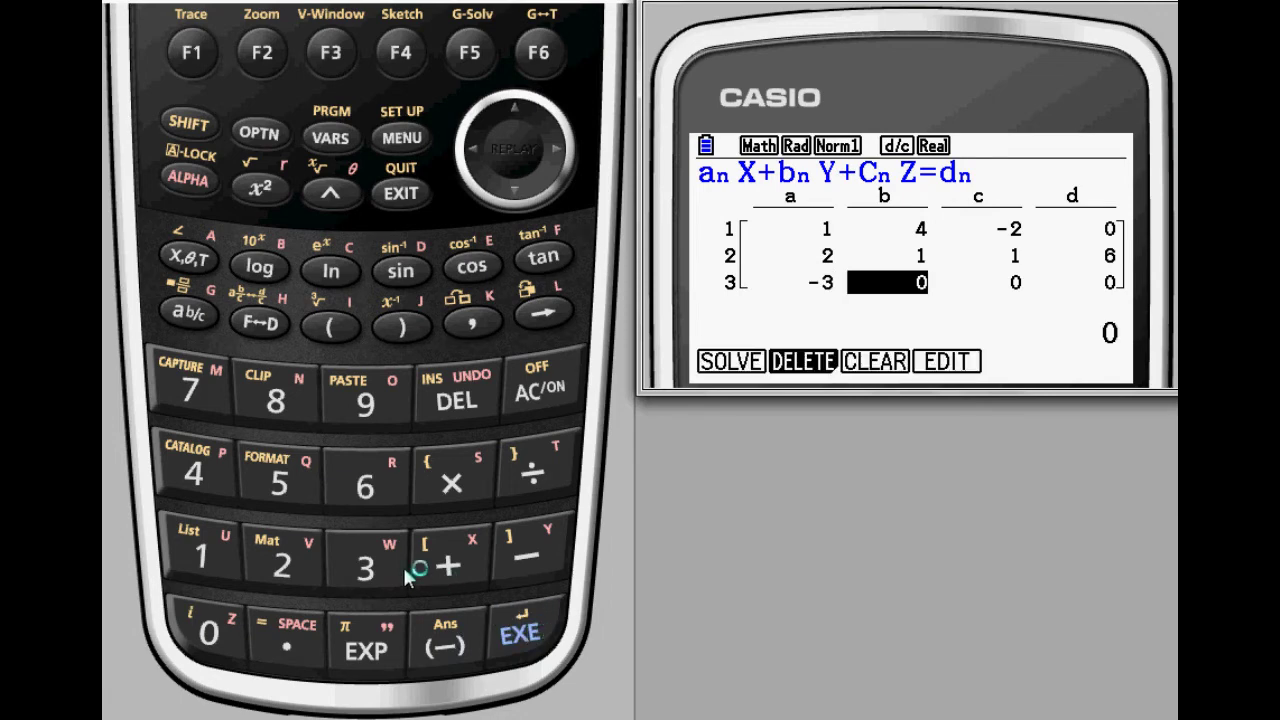
click(362, 565)
click(528, 640)
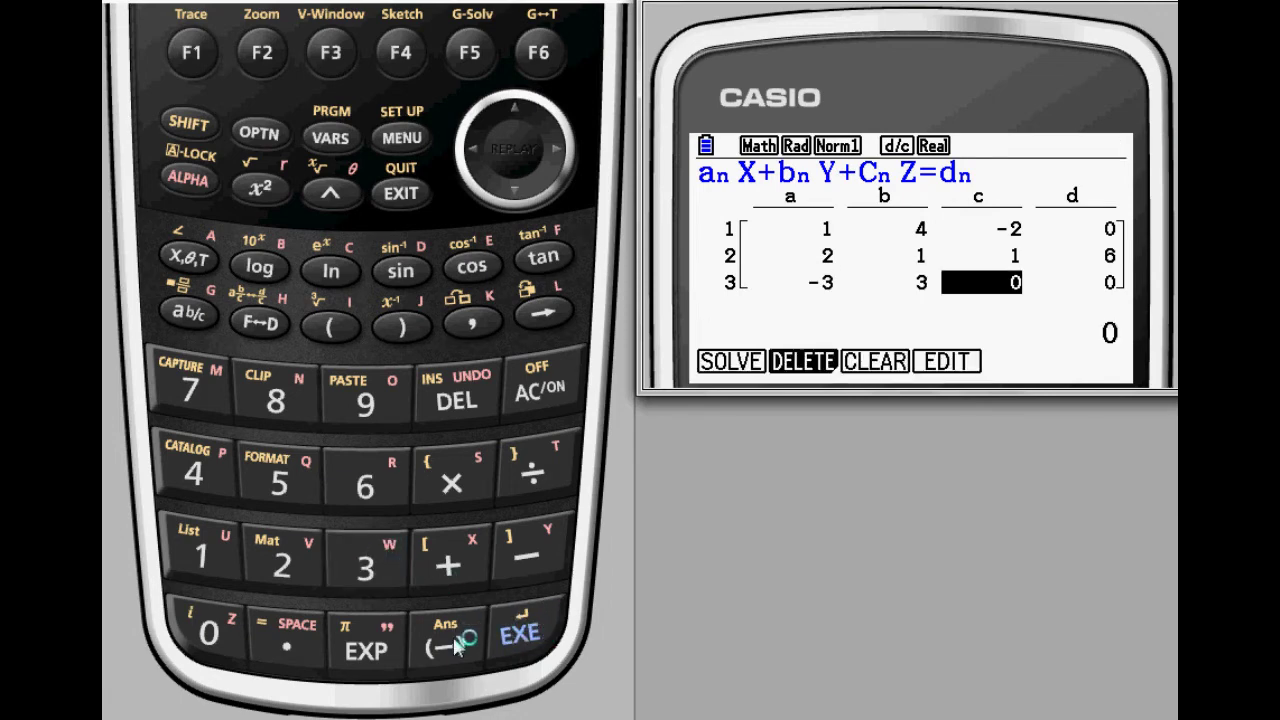
click(445, 645)
click(298, 488)
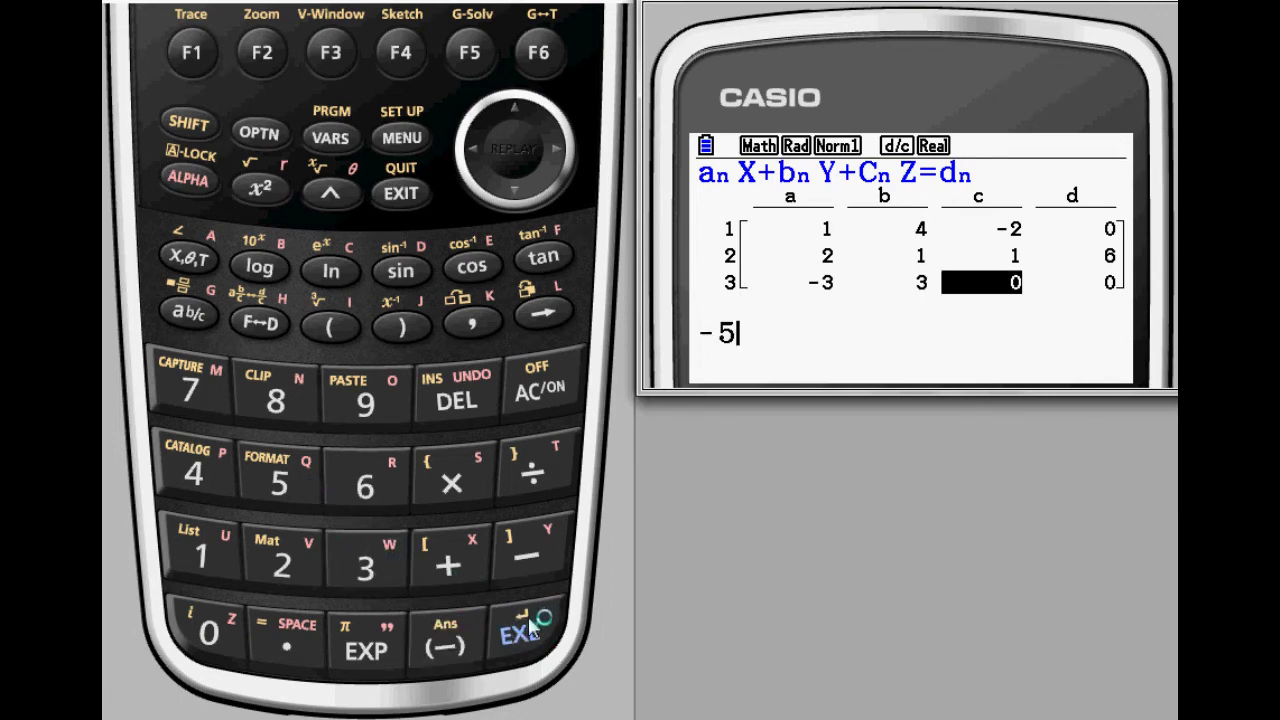
click(520, 634)
click(445, 645)
click(220, 556)
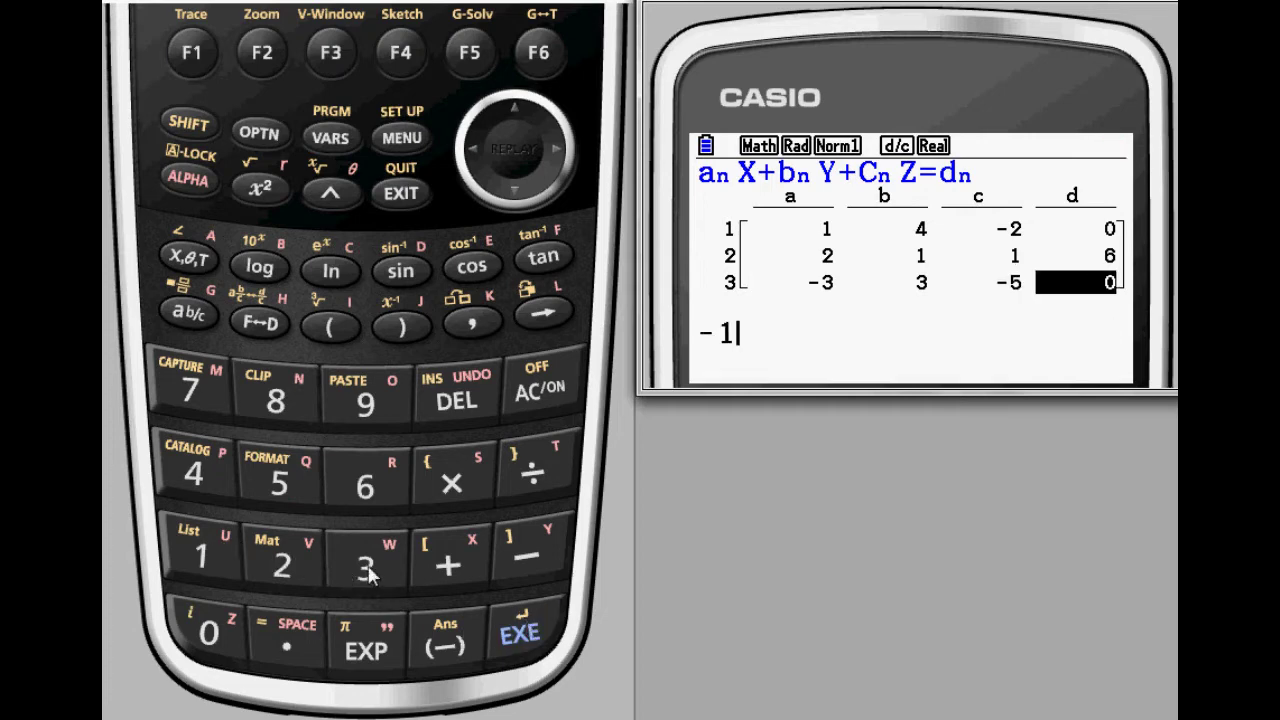
click(392, 580)
click(520, 634)
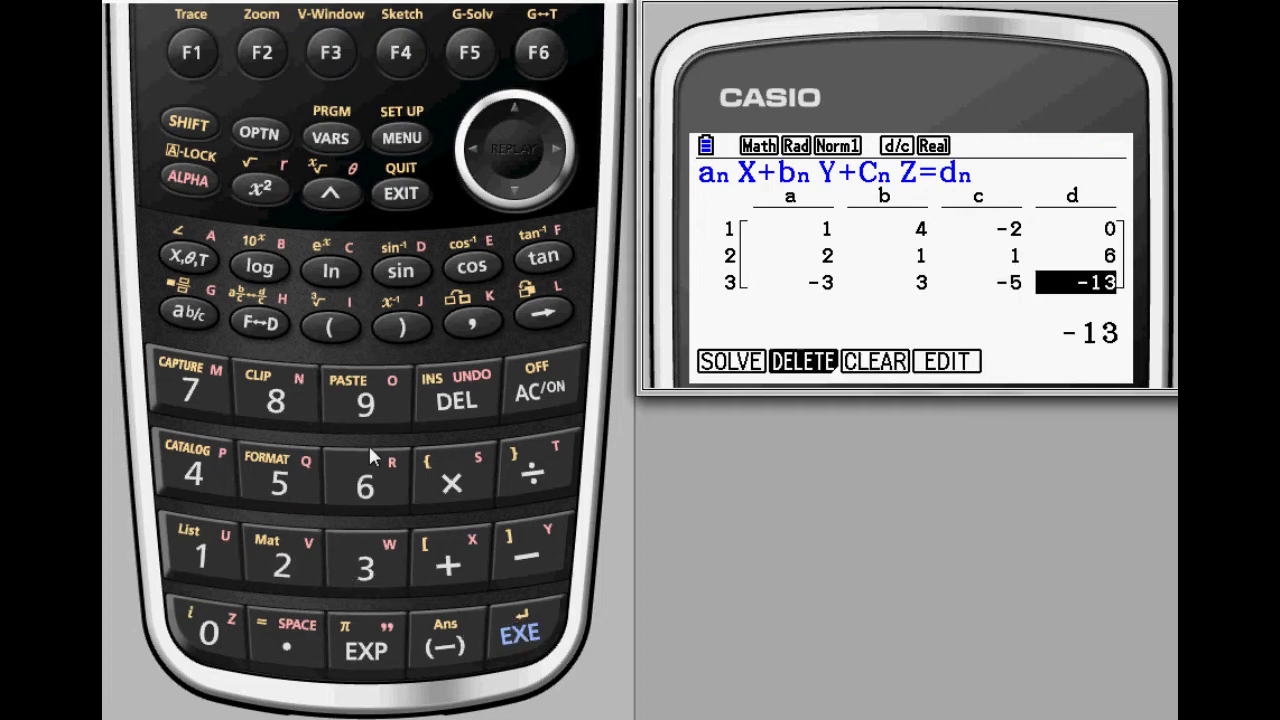
Solve for X=3, Y=−1/2, Z=1/2, toggling Z between decimal and fraction.
click(189, 53)
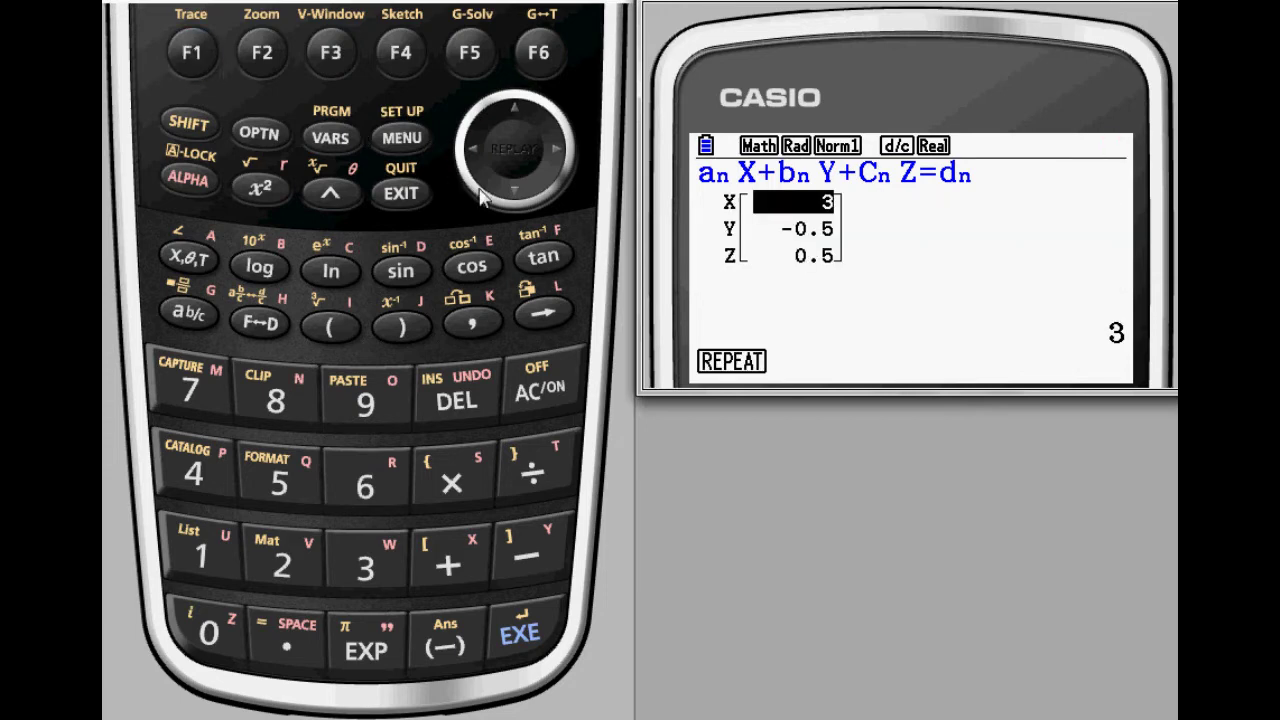
click(510, 193)
click(510, 193)
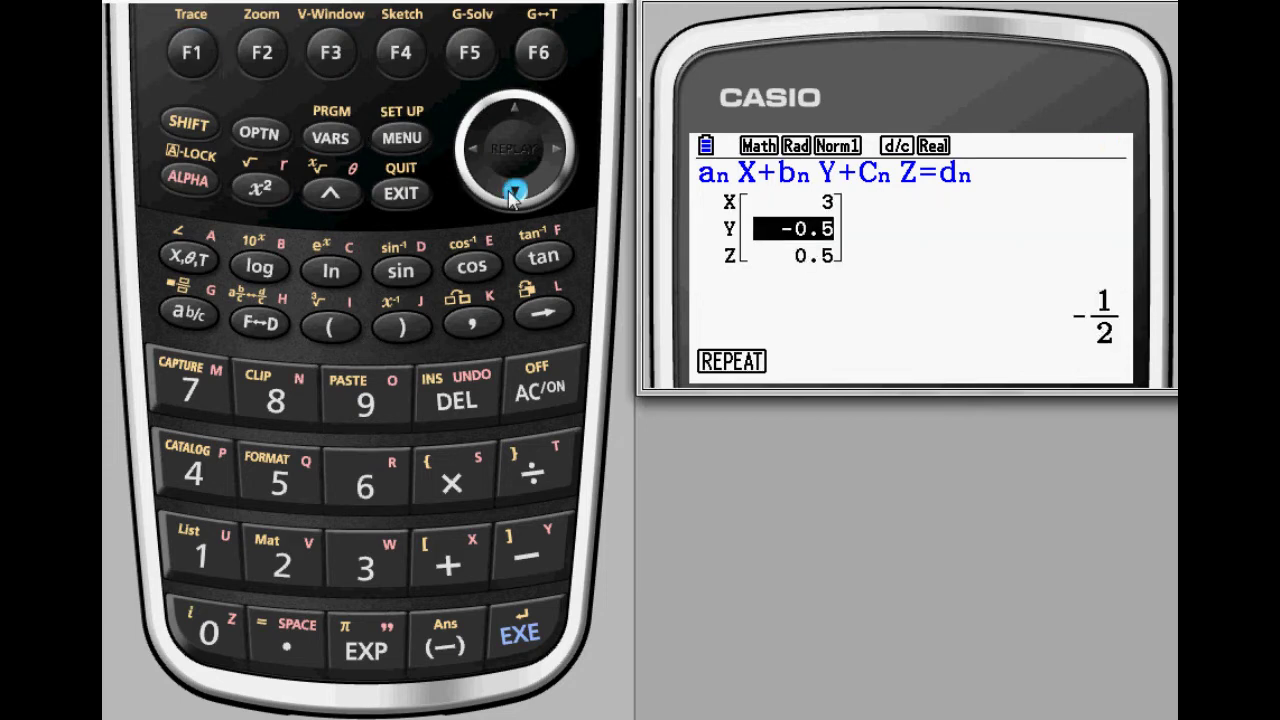
click(256, 328)
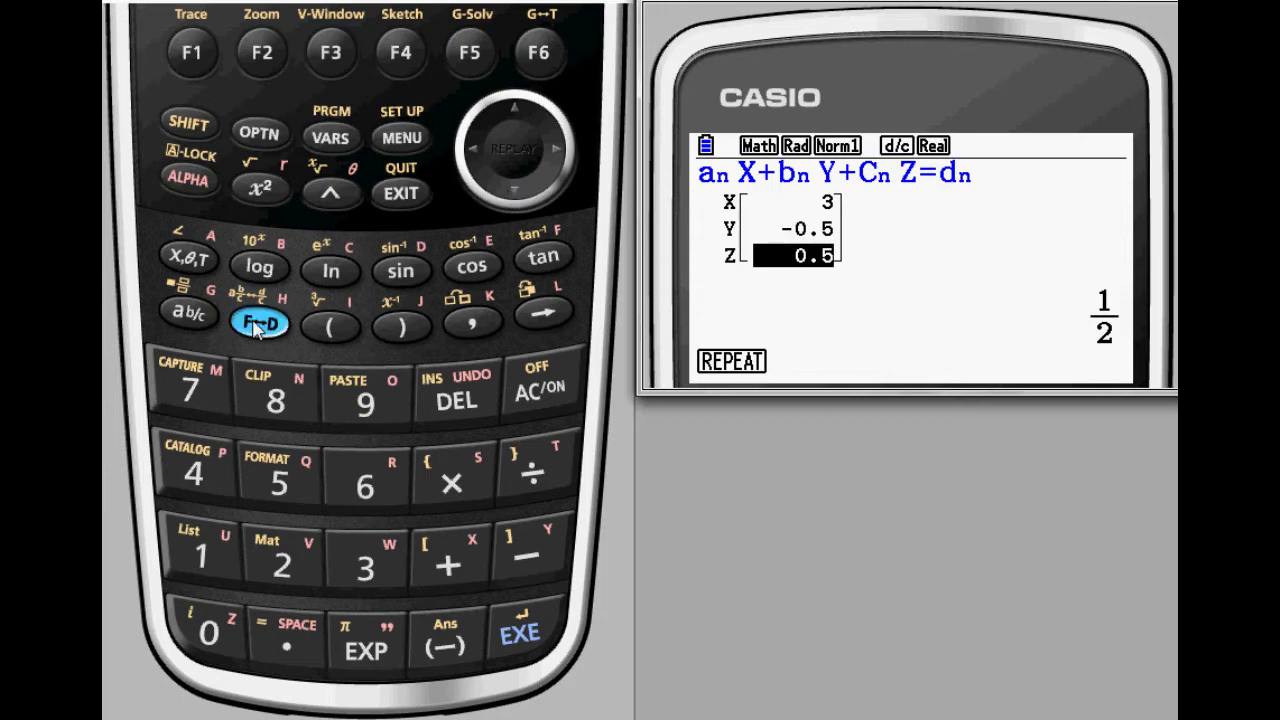
click(256, 328)
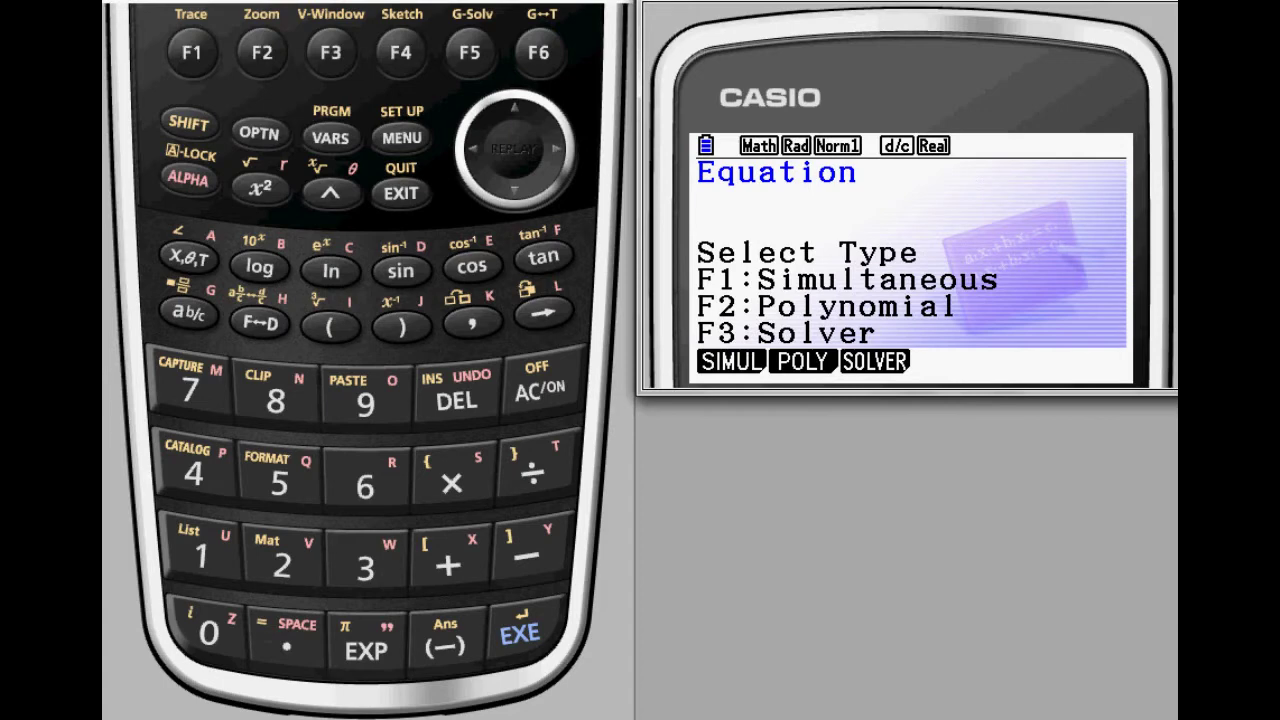
Start a degree-3 polynomial and enter coefficients a=1 and b=−2.
click(266, 58)
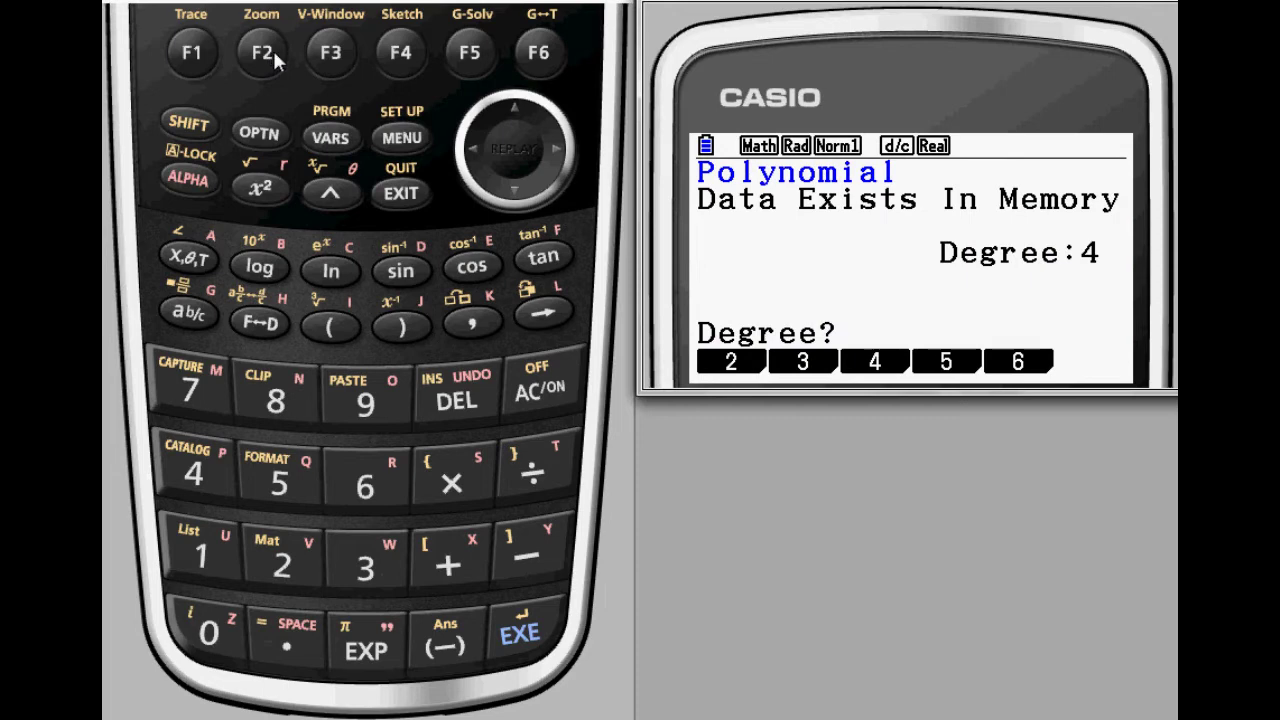
click(270, 60)
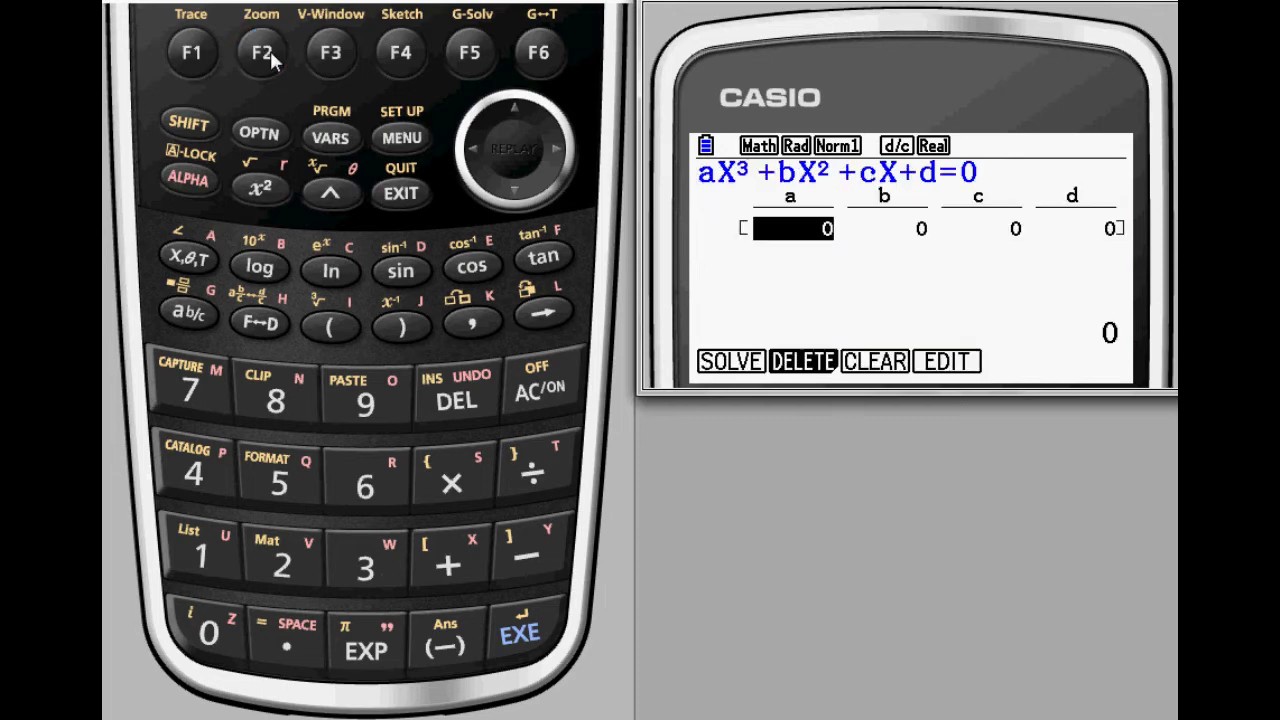
click(206, 537)
click(536, 634)
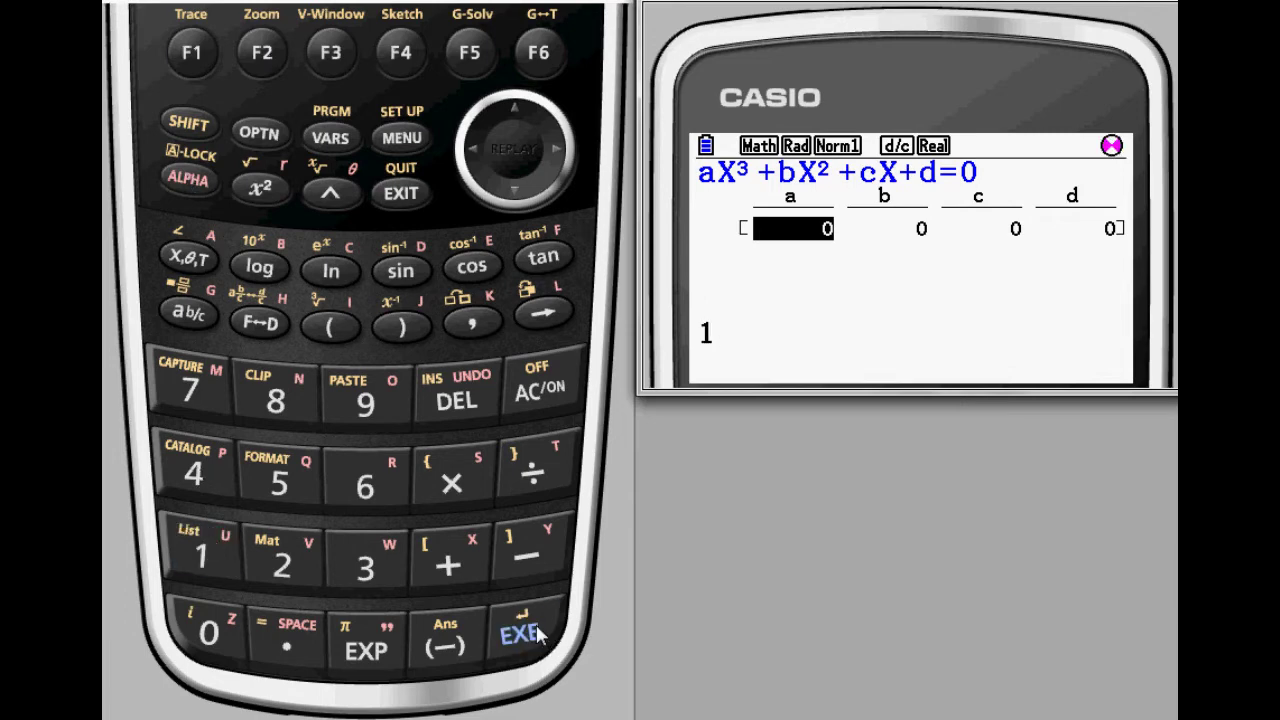
click(444, 645)
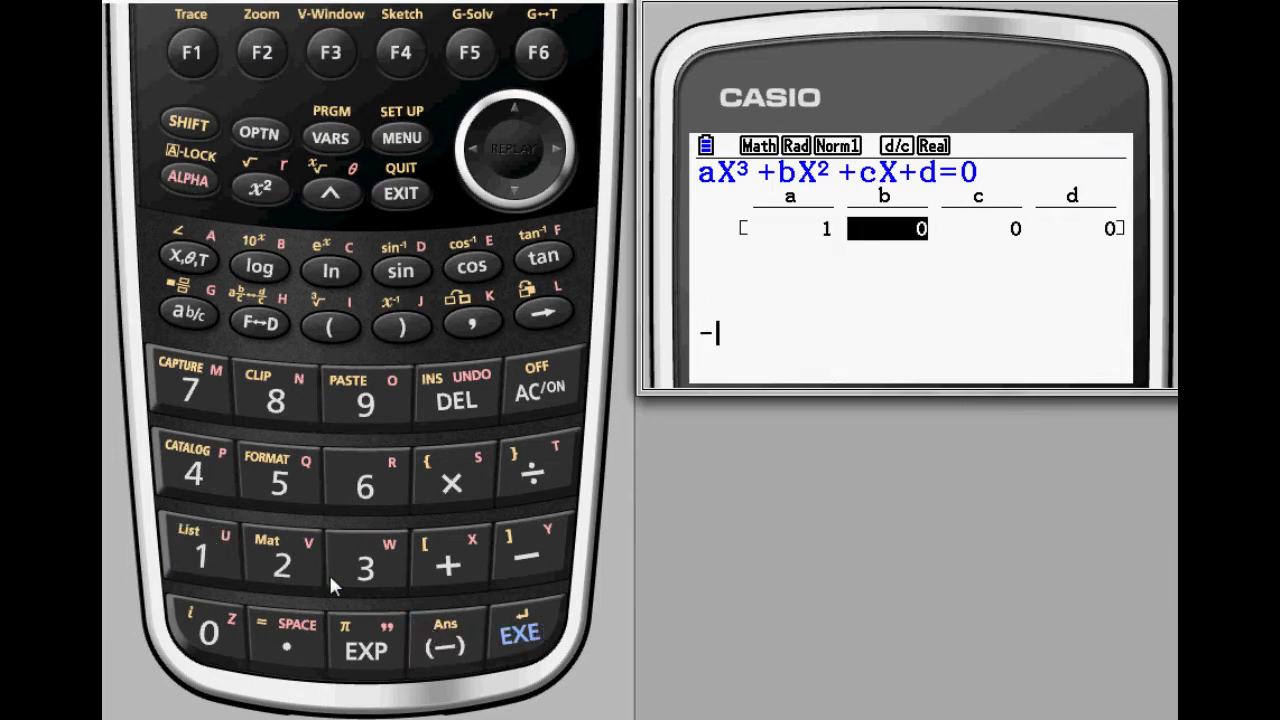
click(282, 560)
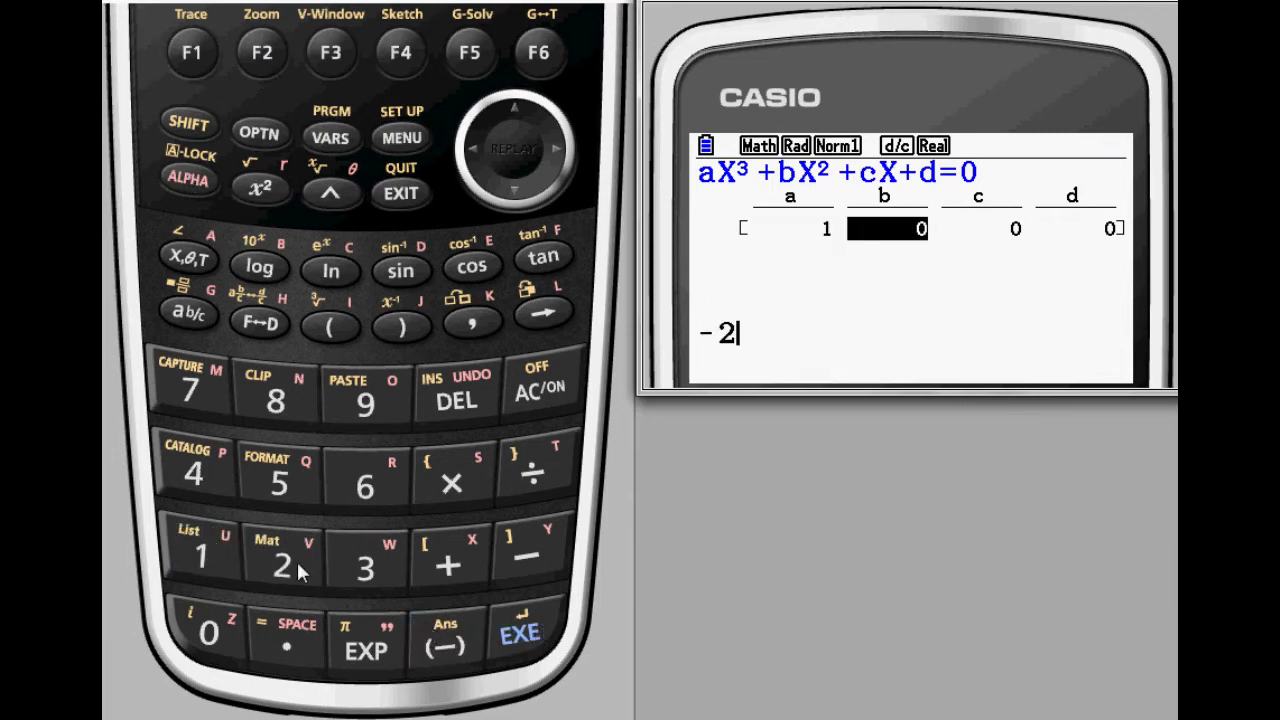
click(520, 630)
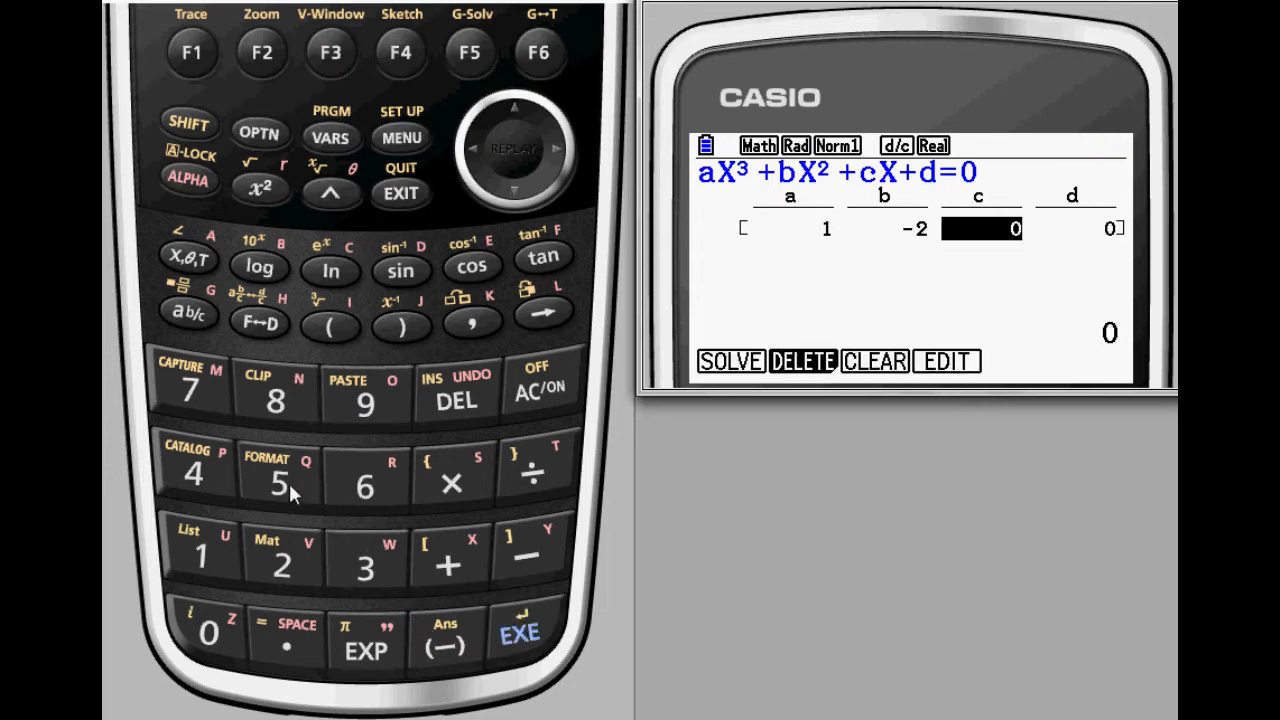
Enter c=5 and d=−10, then solve the cubic, giving the real root X=2.
click(288, 480)
click(532, 611)
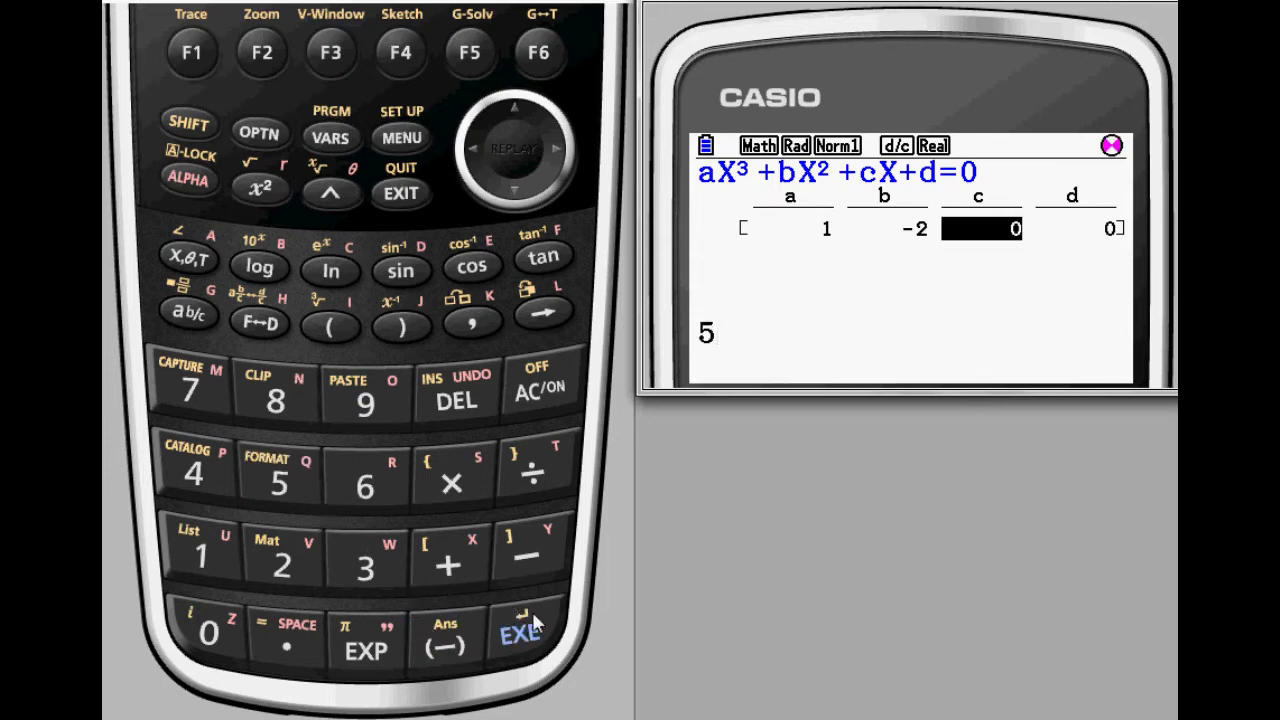
click(445, 645)
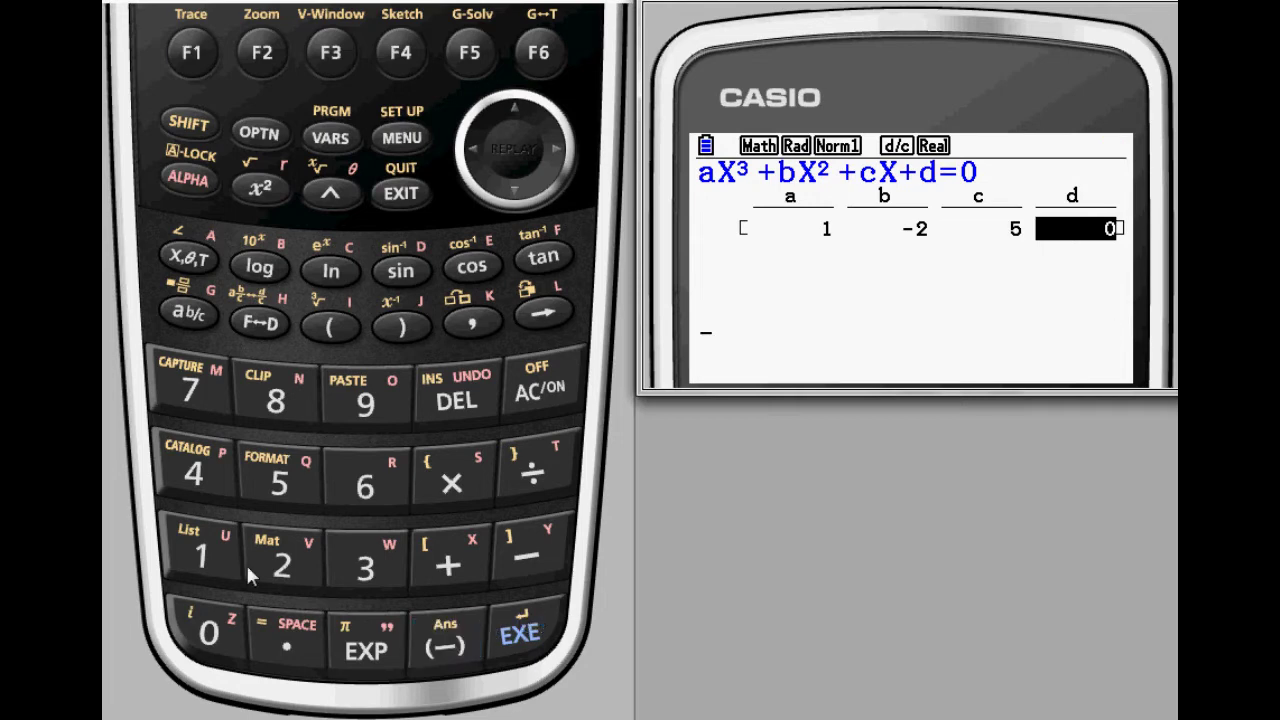
click(200, 555)
click(213, 628)
click(519, 636)
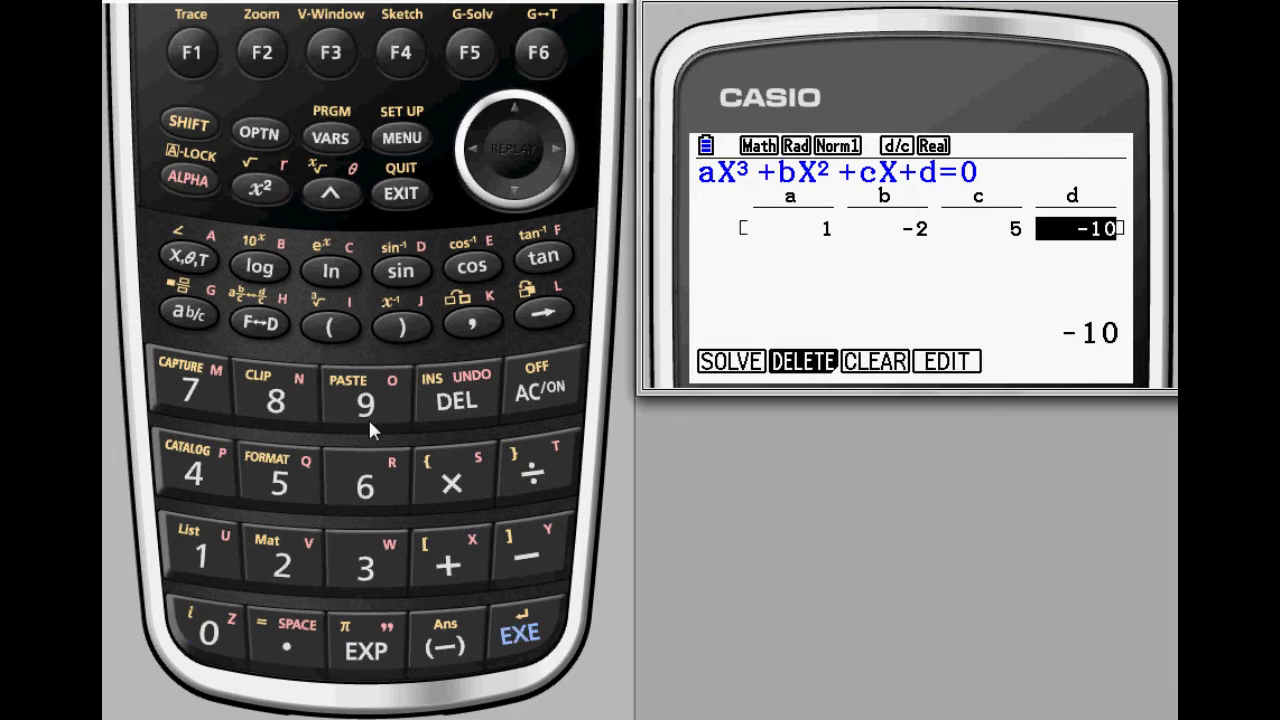
click(192, 55)
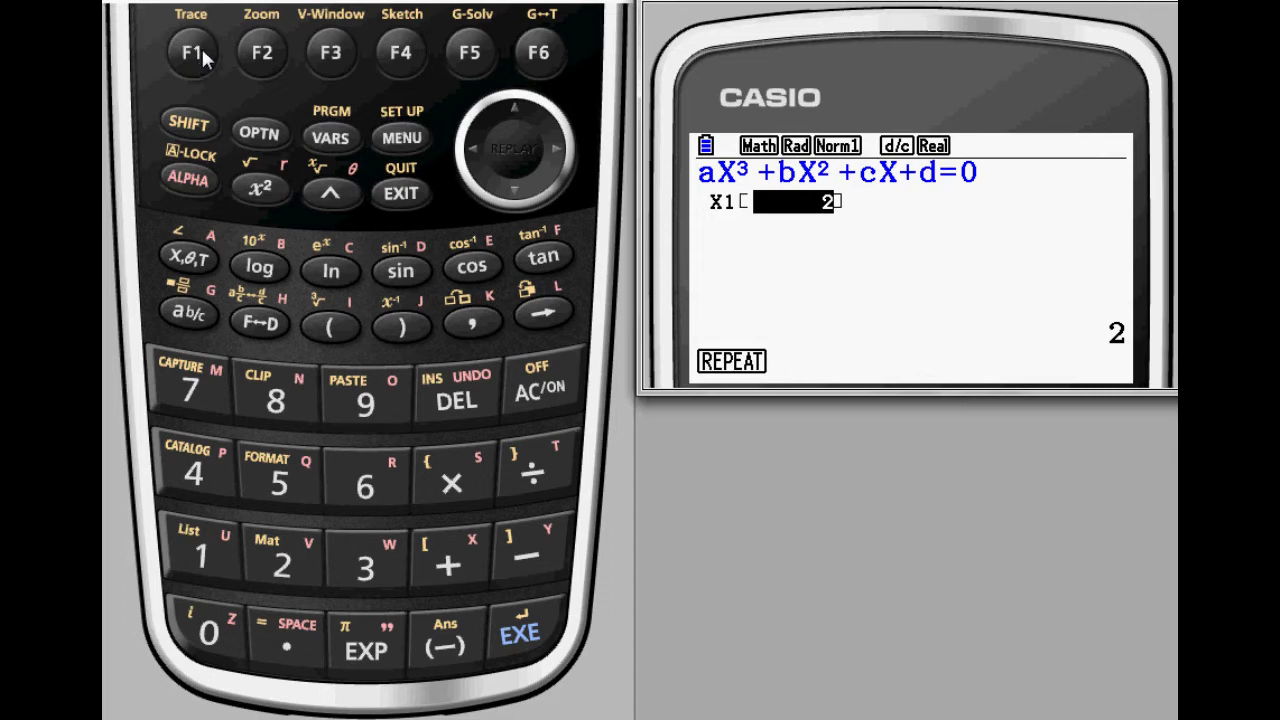
Set the calculator's Complex Mode to a+bi in setup.
click(403, 195)
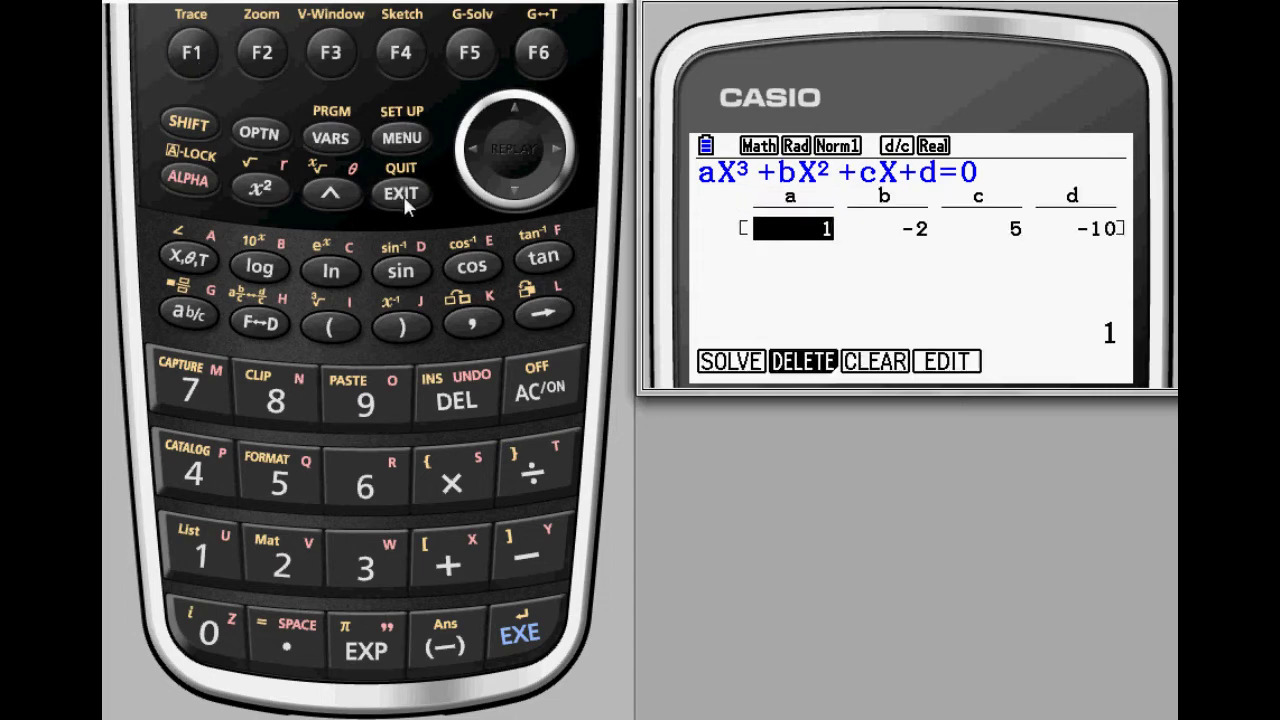
click(200, 126)
click(402, 142)
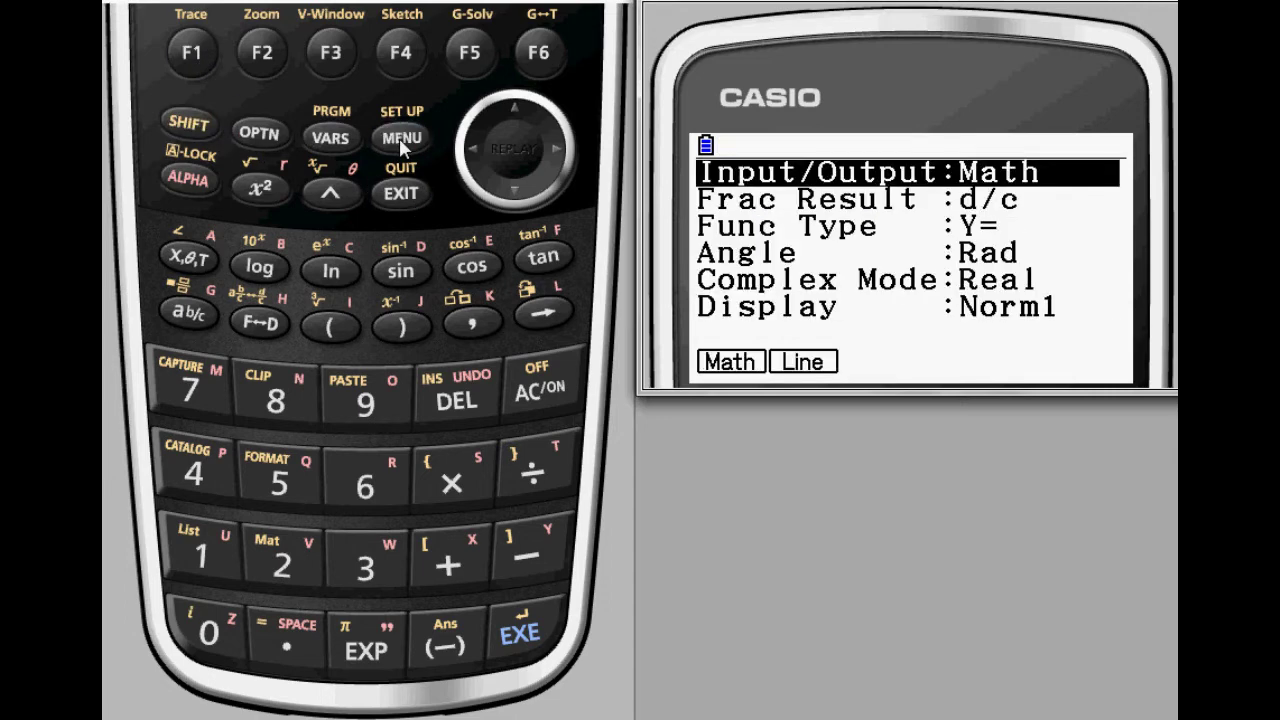
click(517, 192)
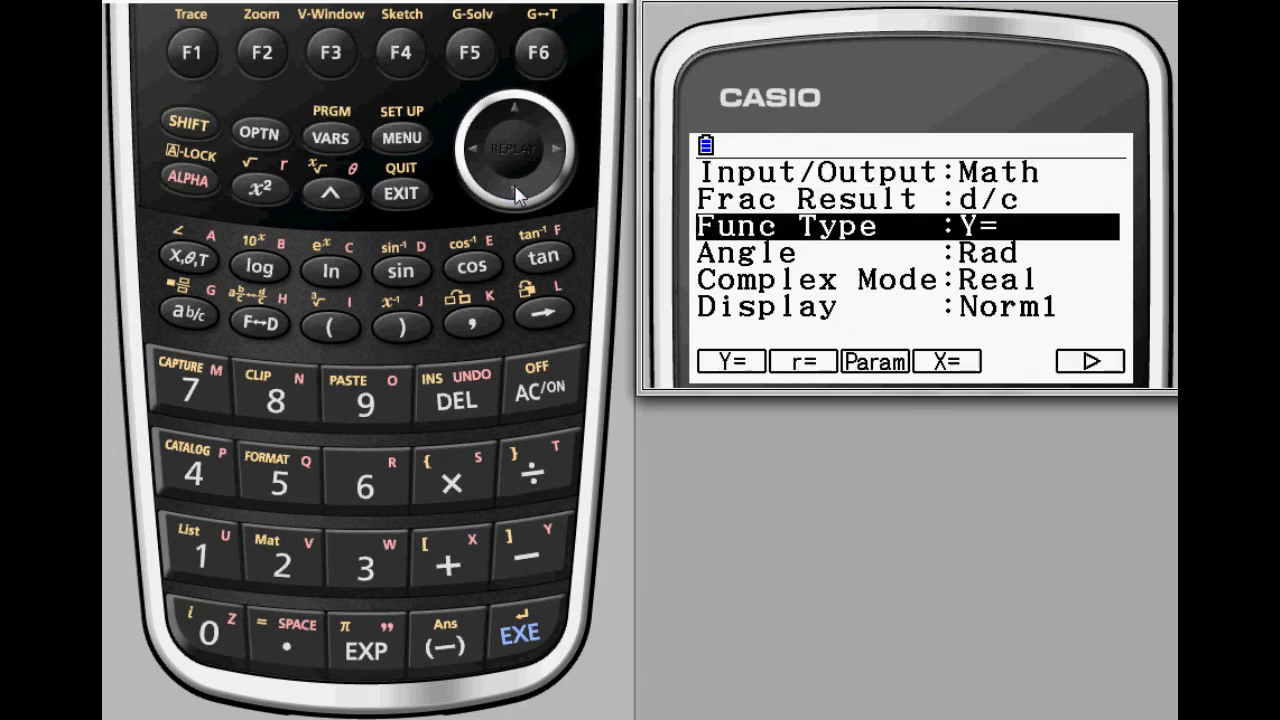
click(517, 192)
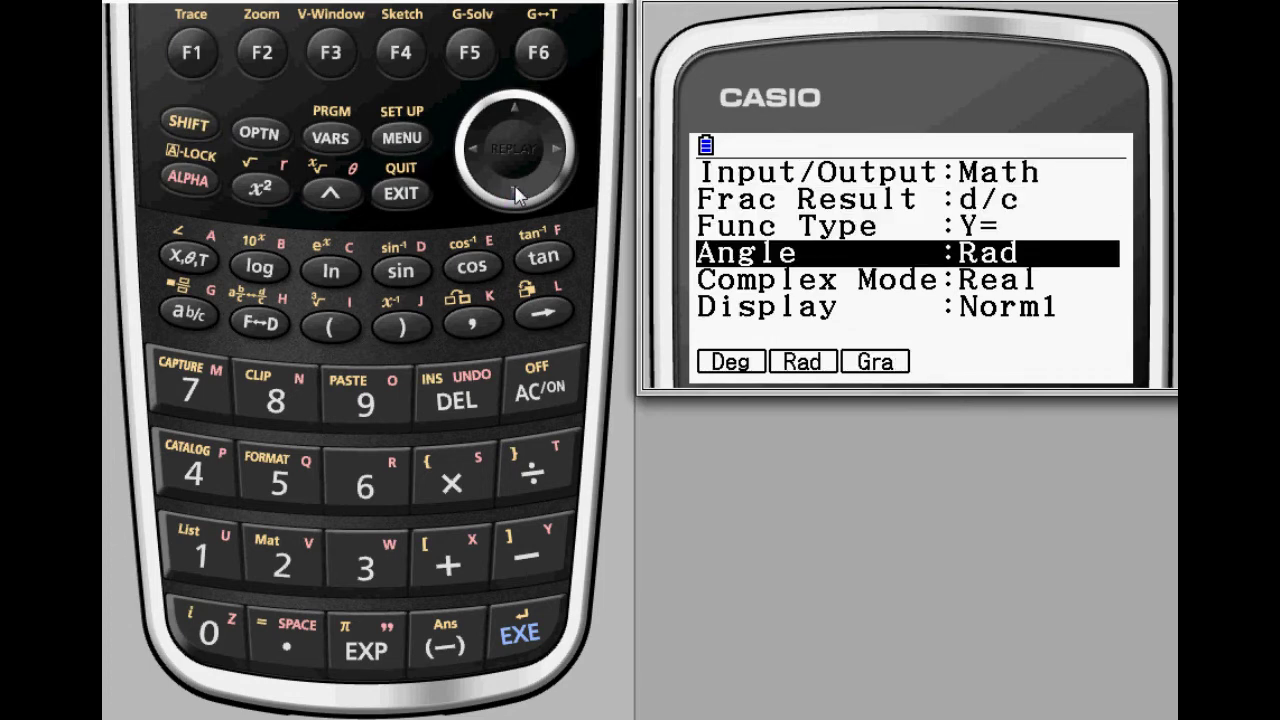
click(265, 60)
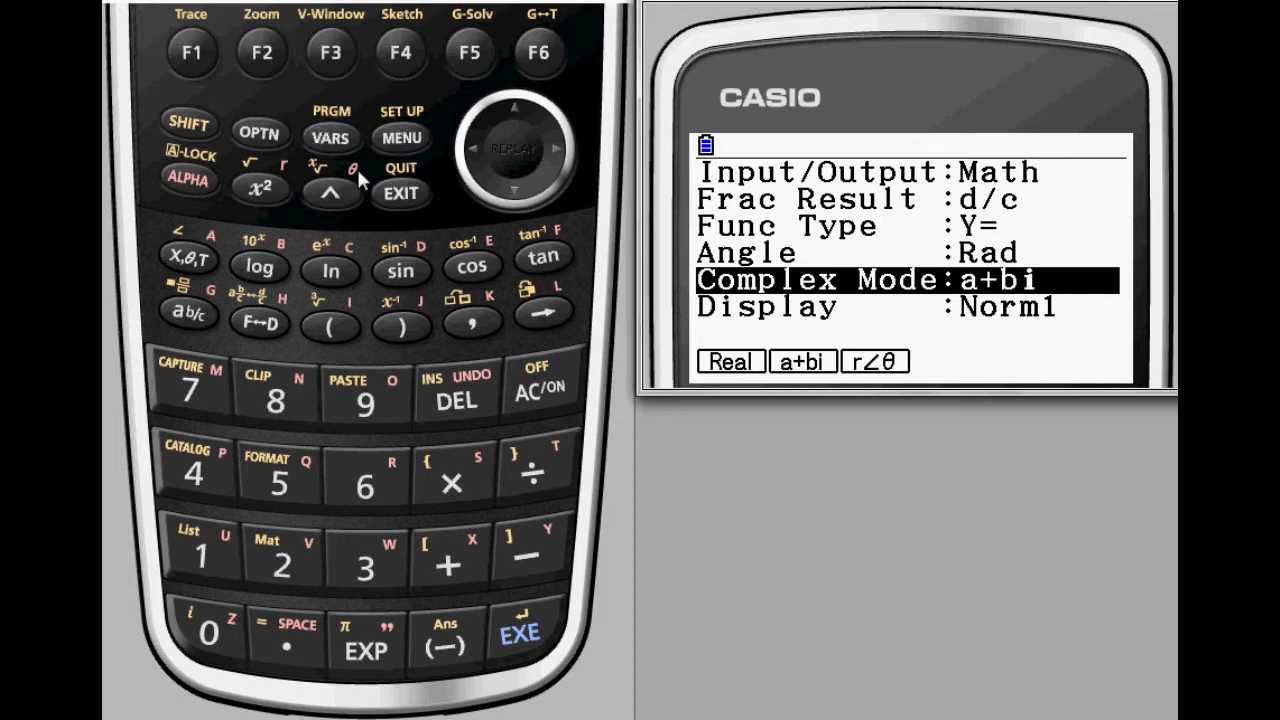
click(398, 197)
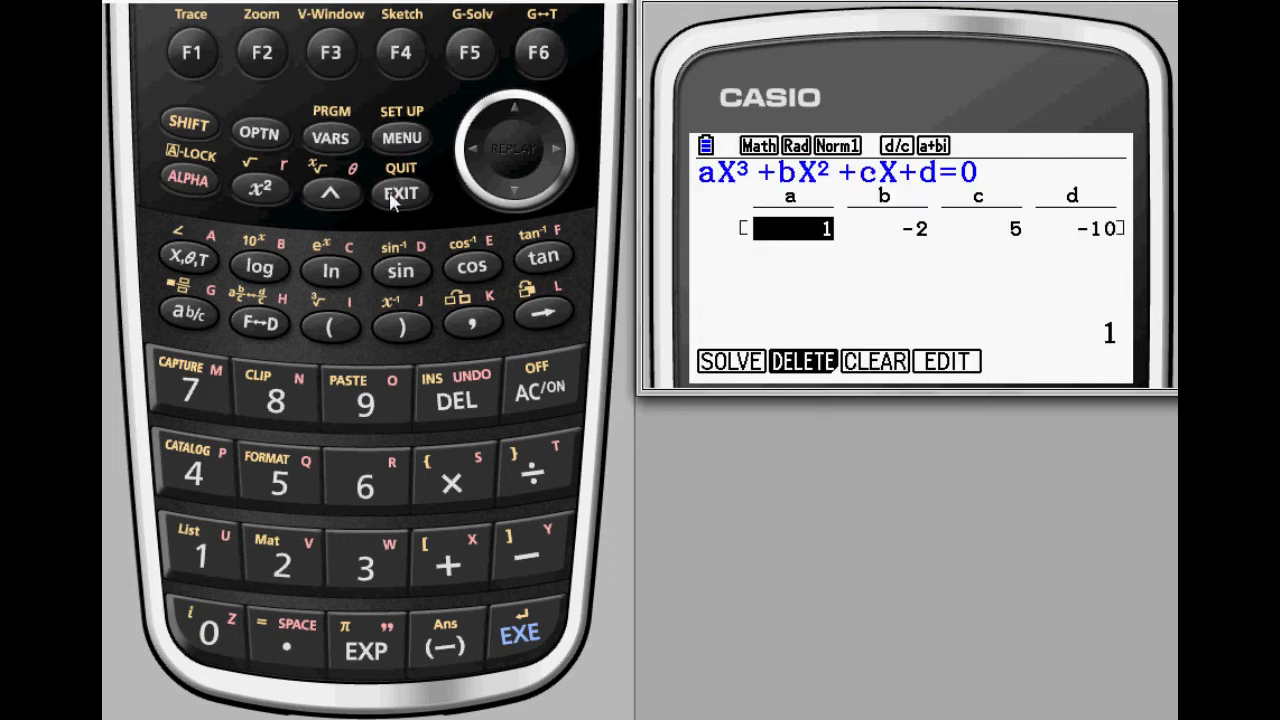
Re-solve the cubic to get roots 2, 2.236i and −2.236i.
click(192, 55)
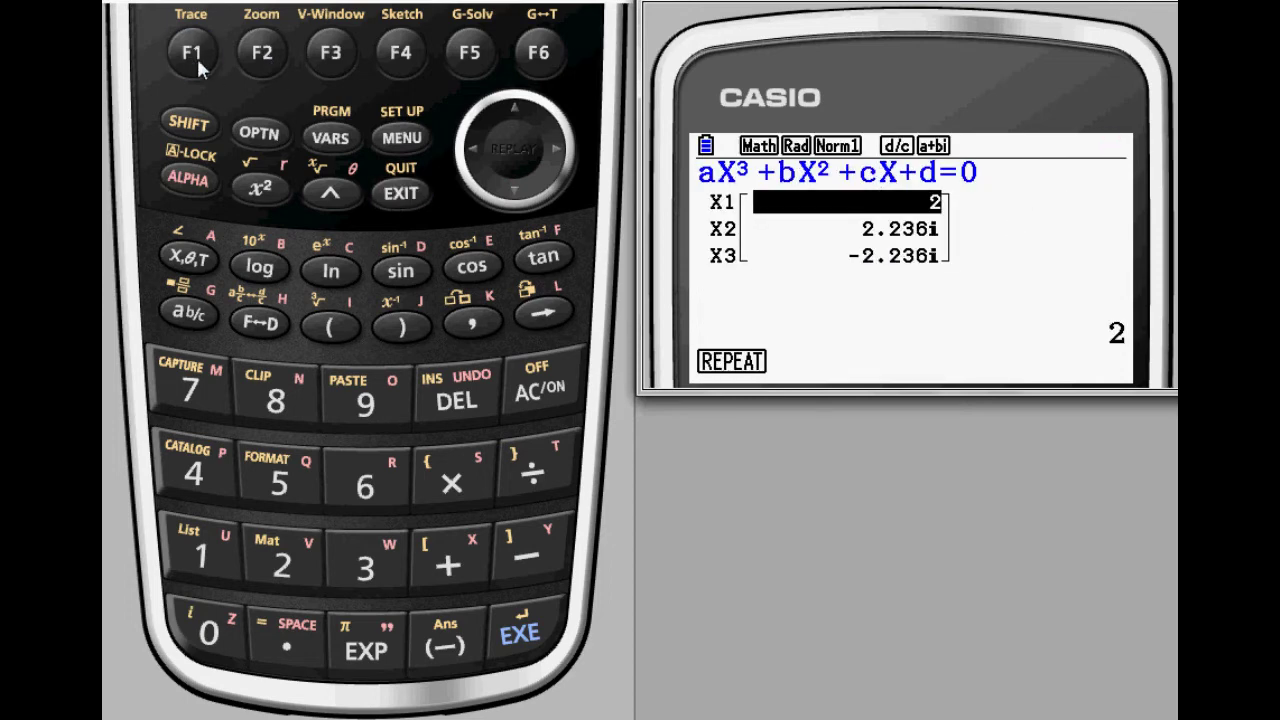
click(513, 192)
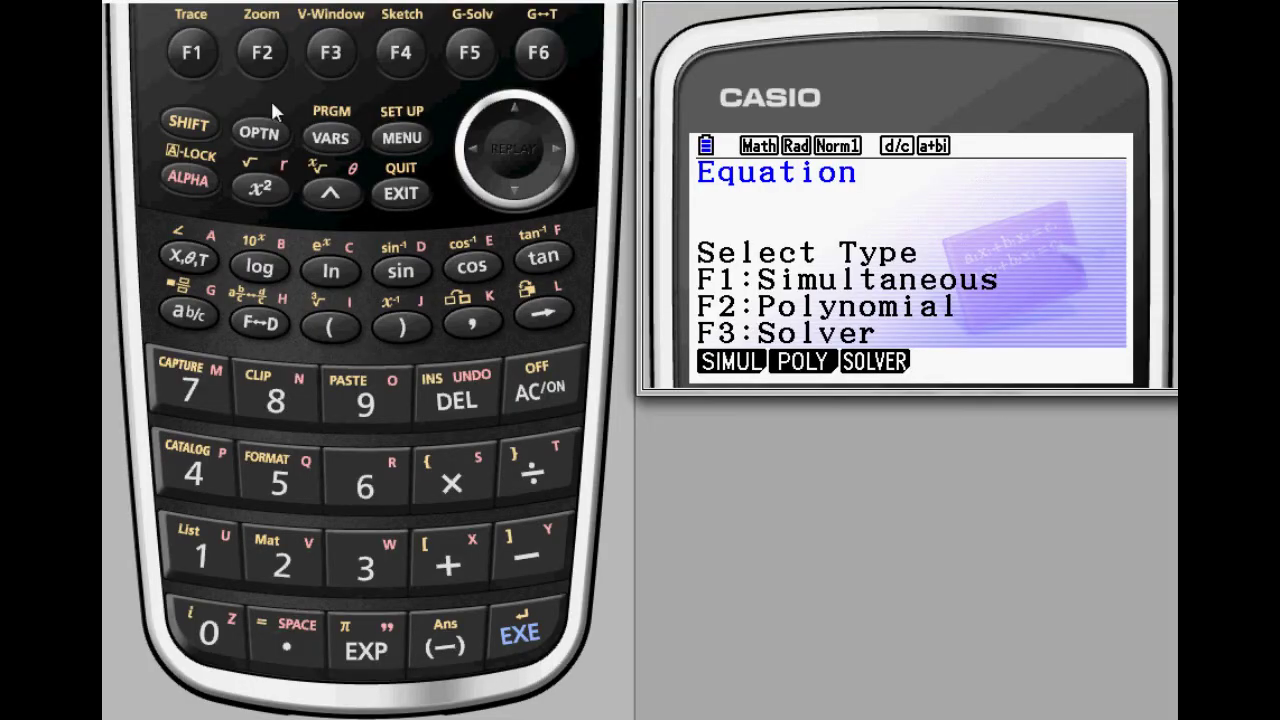
click(333, 58)
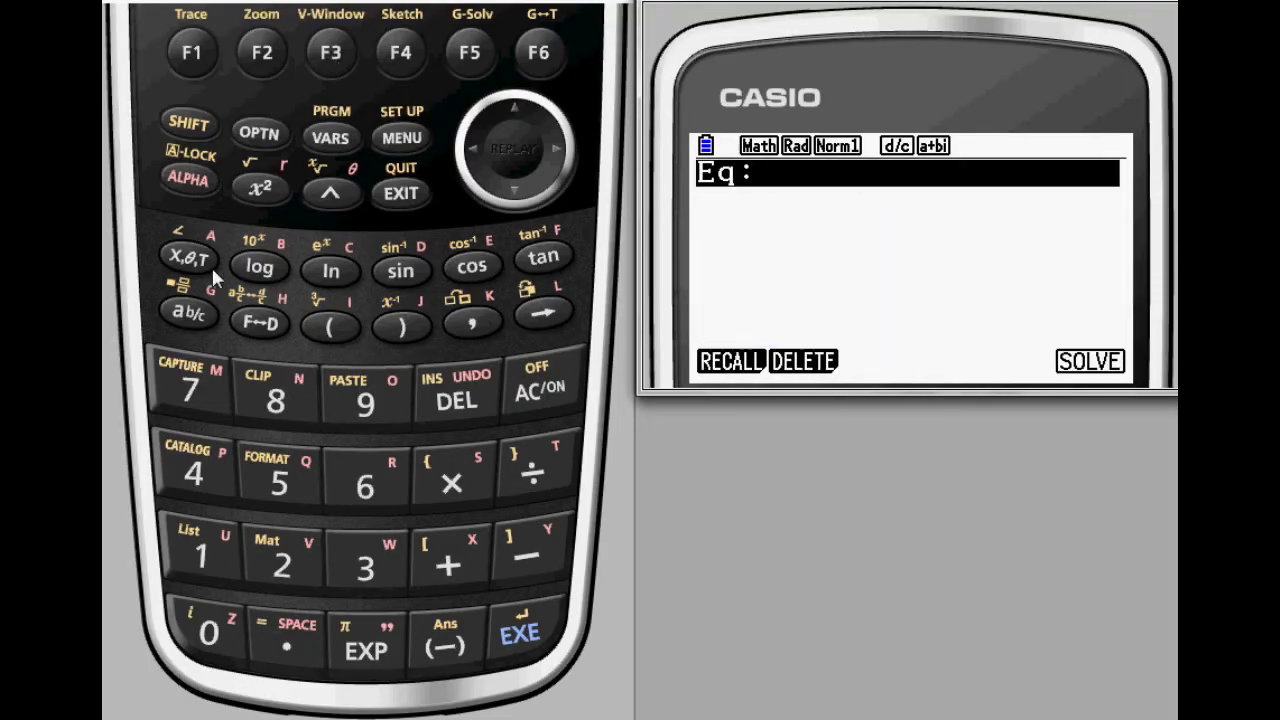
Enter 1/x − .5 in the Solver and solve it, giving x=2.
click(194, 320)
click(200, 543)
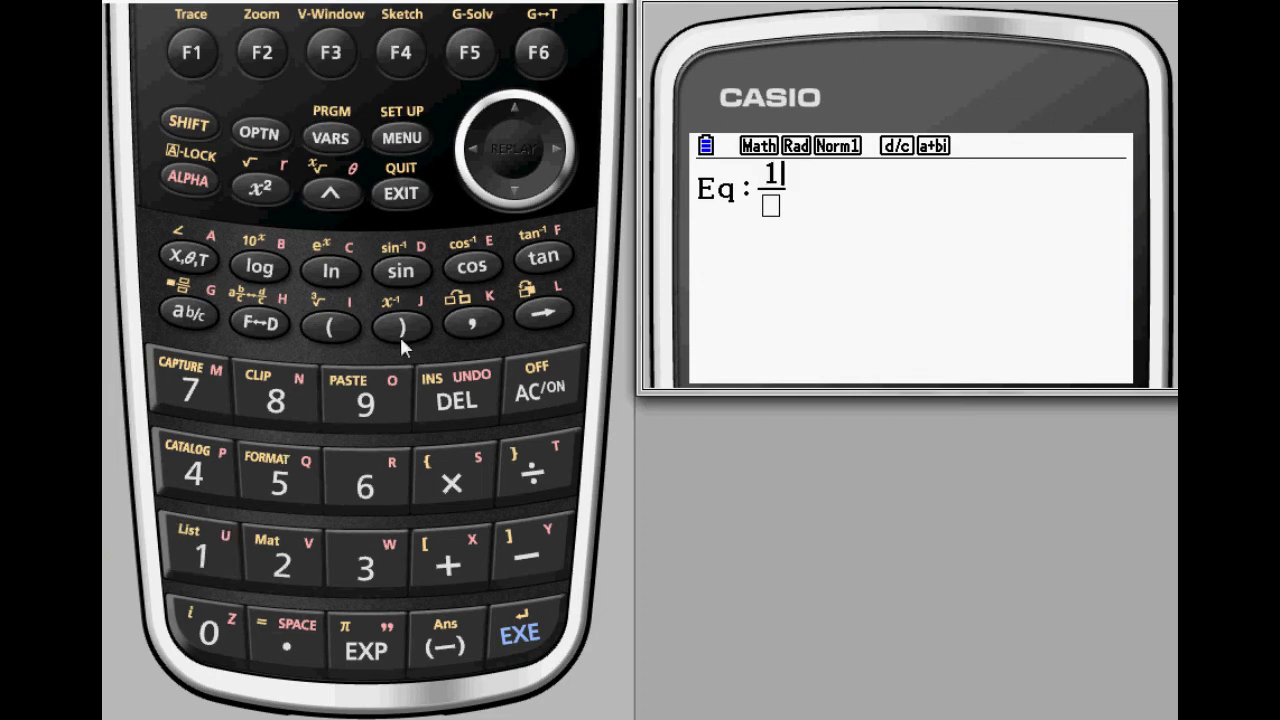
click(514, 188)
click(190, 257)
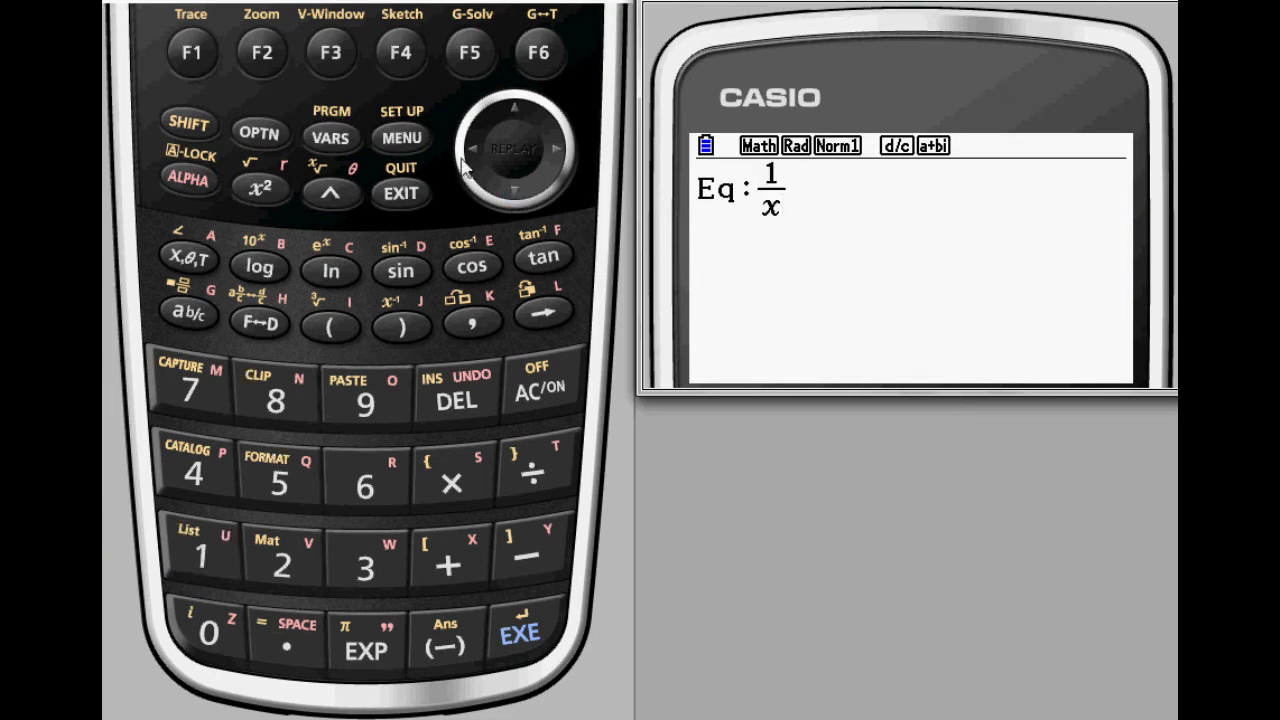
click(536, 561)
click(295, 488)
click(514, 634)
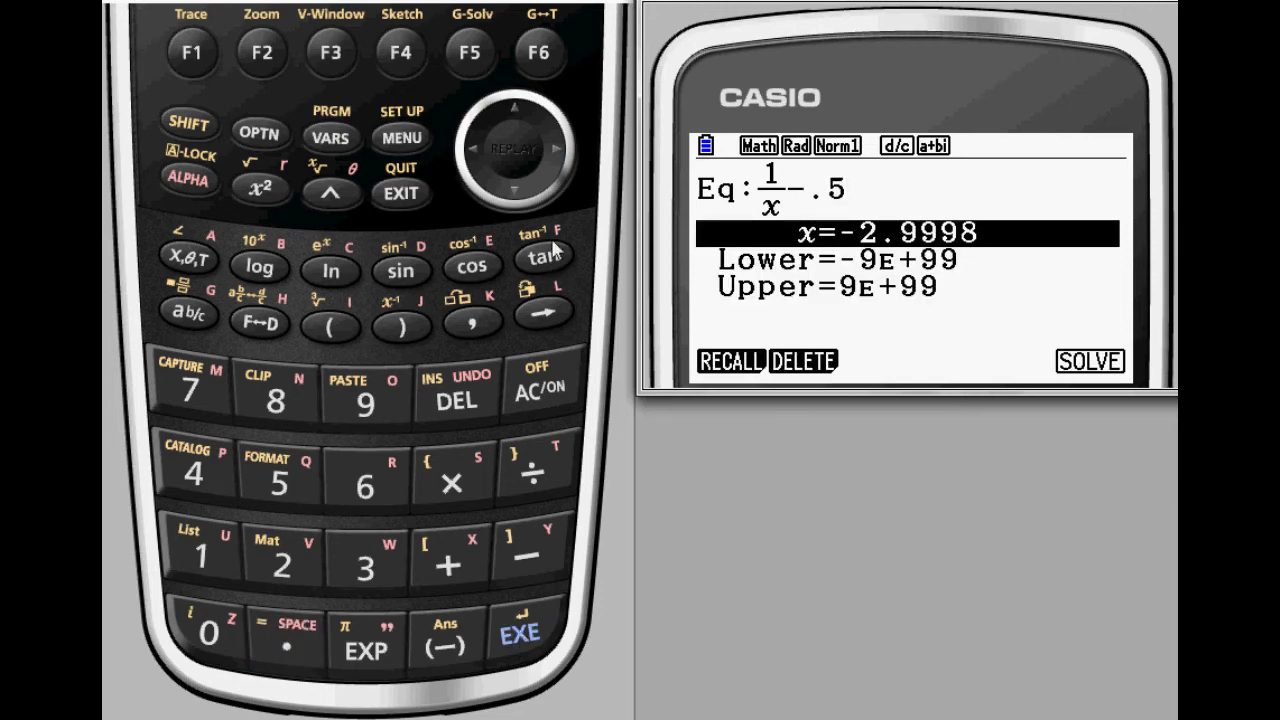
click(548, 58)
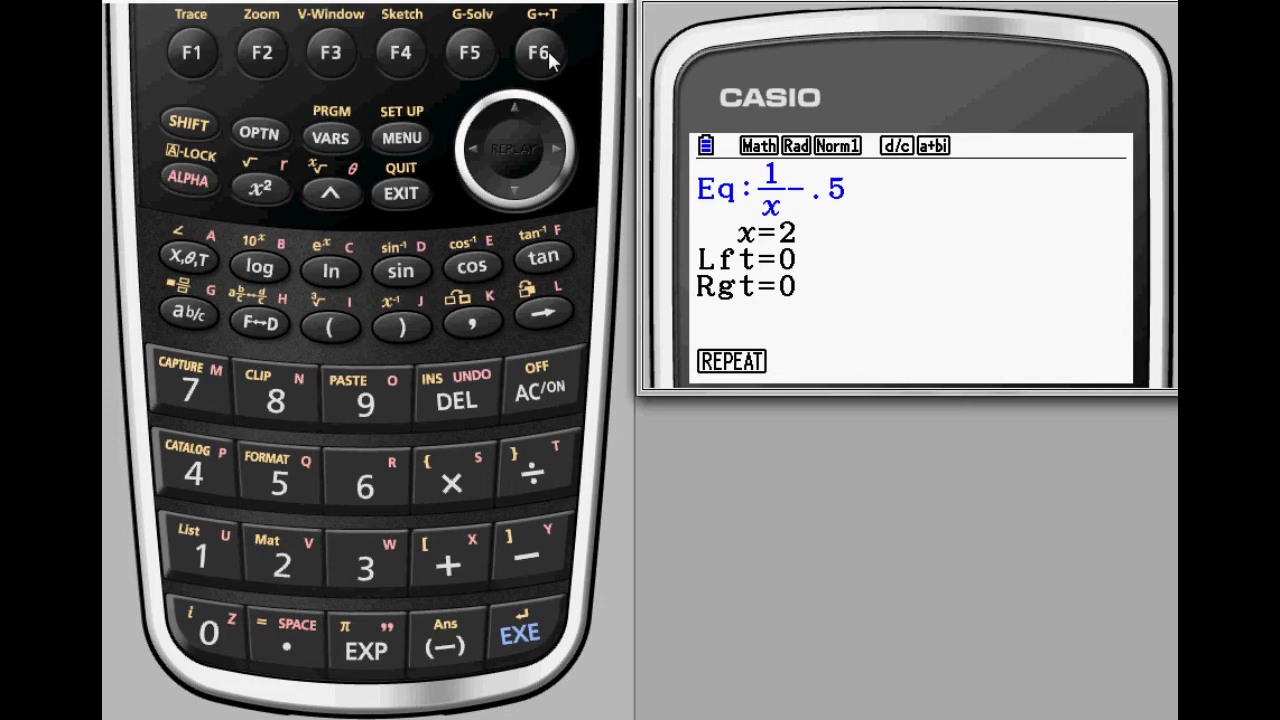
click(192, 55)
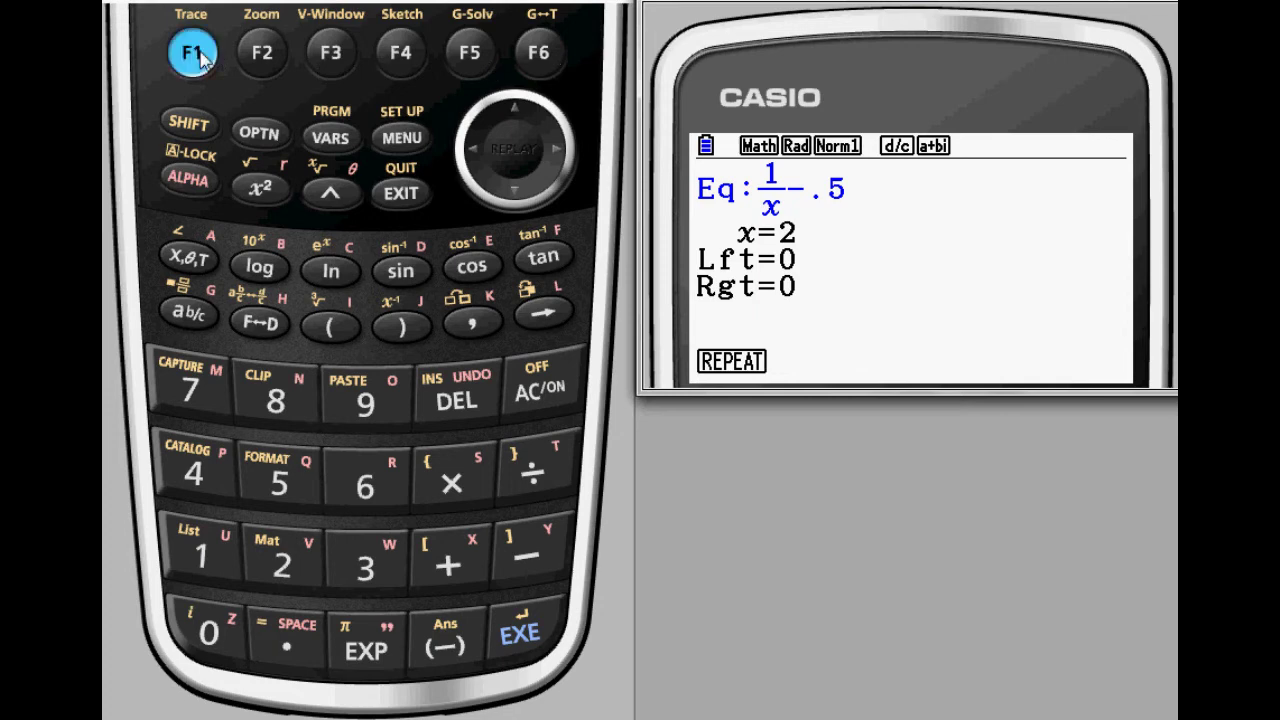
click(515, 106)
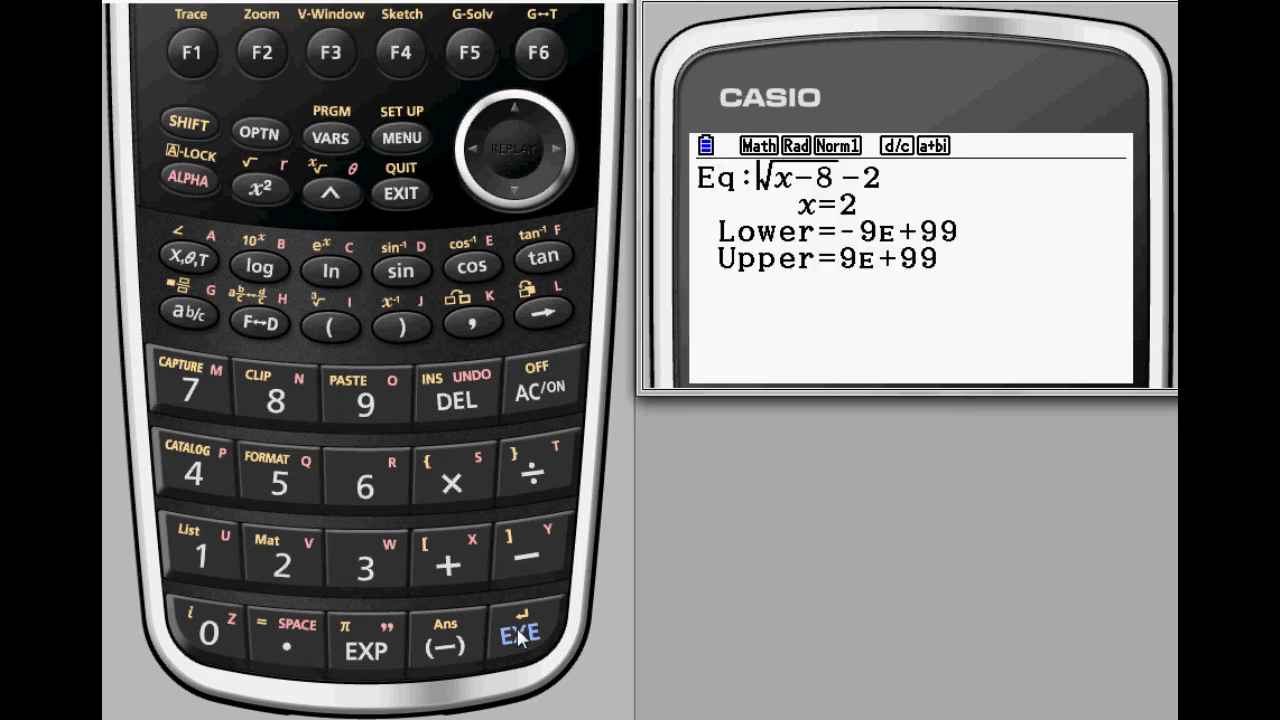
Solve the equation √(x−8)−2=0 as x=12, then return to the main menu.
click(520, 636)
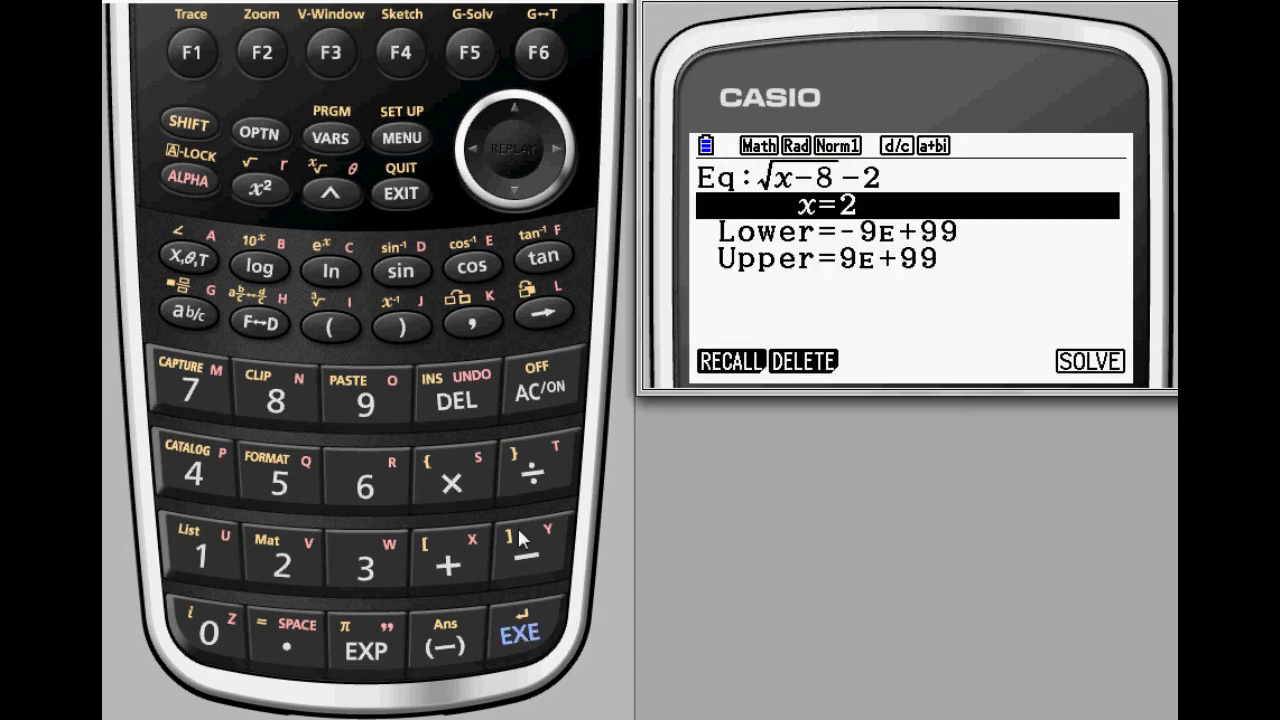
click(538, 53)
click(538, 53)
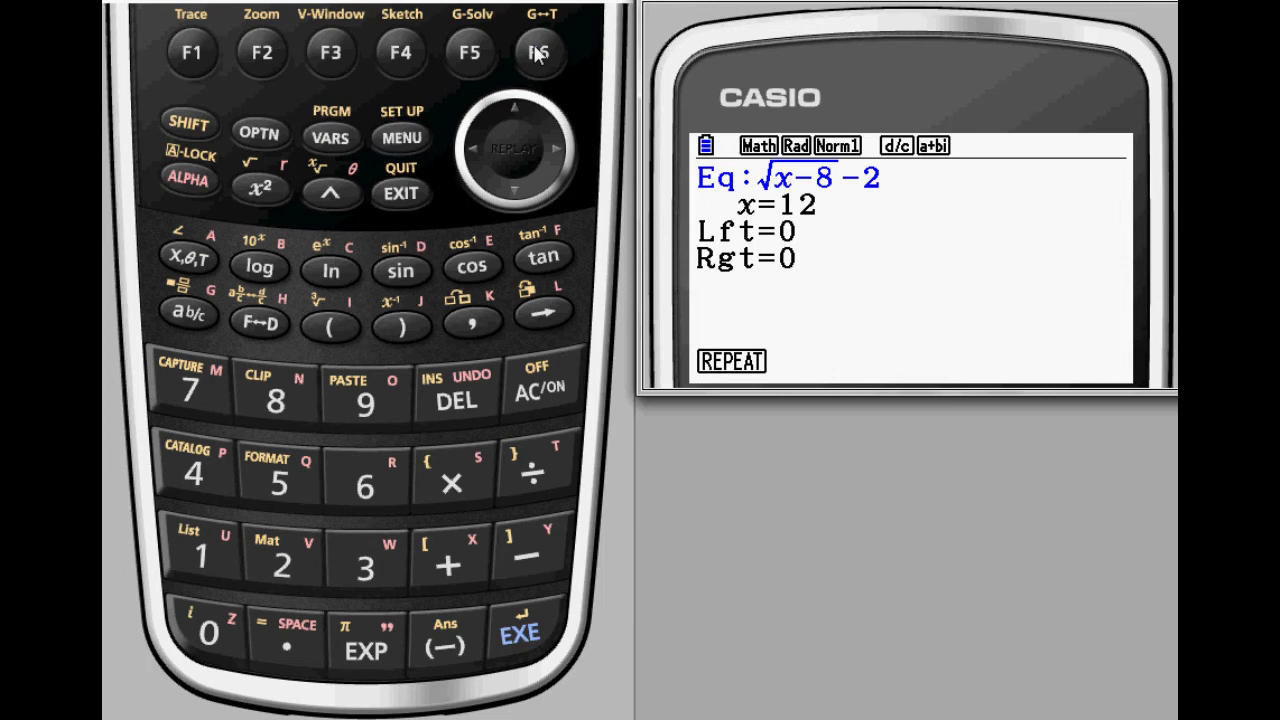
click(406, 143)
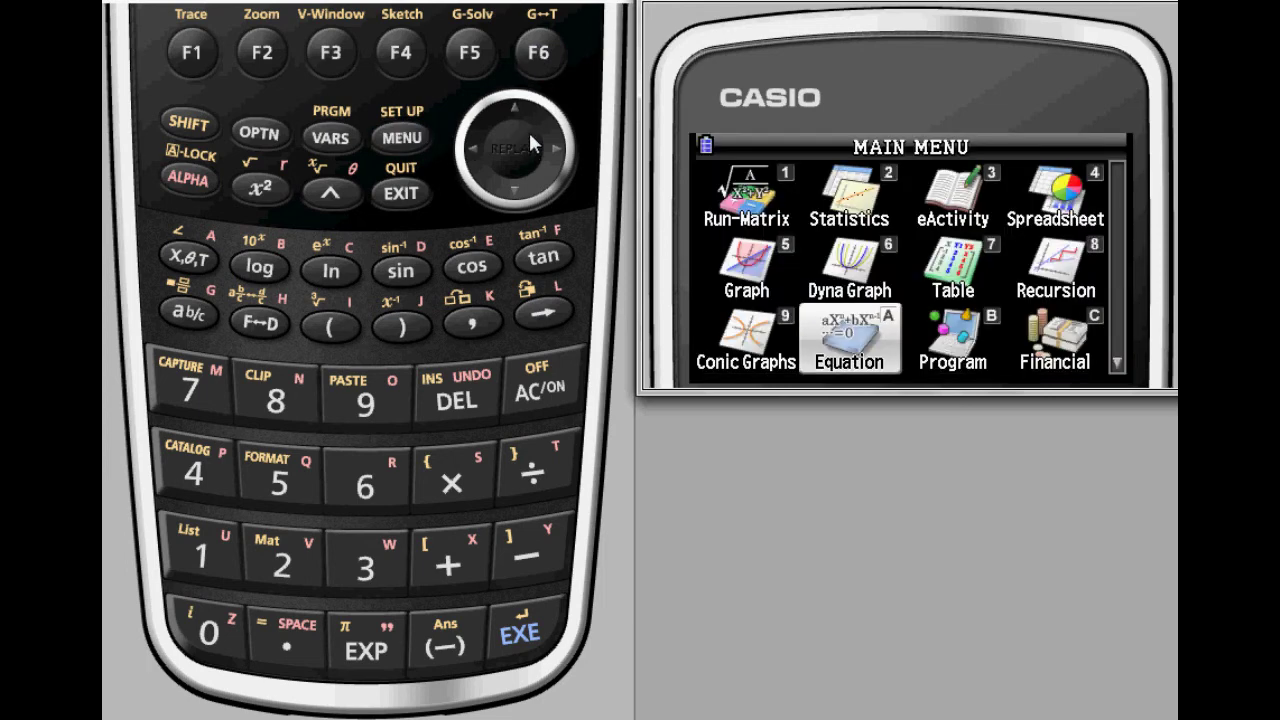
Open Run-Matrix and evaluate 2×x, which gives 24.
click(514, 112)
click(472, 149)
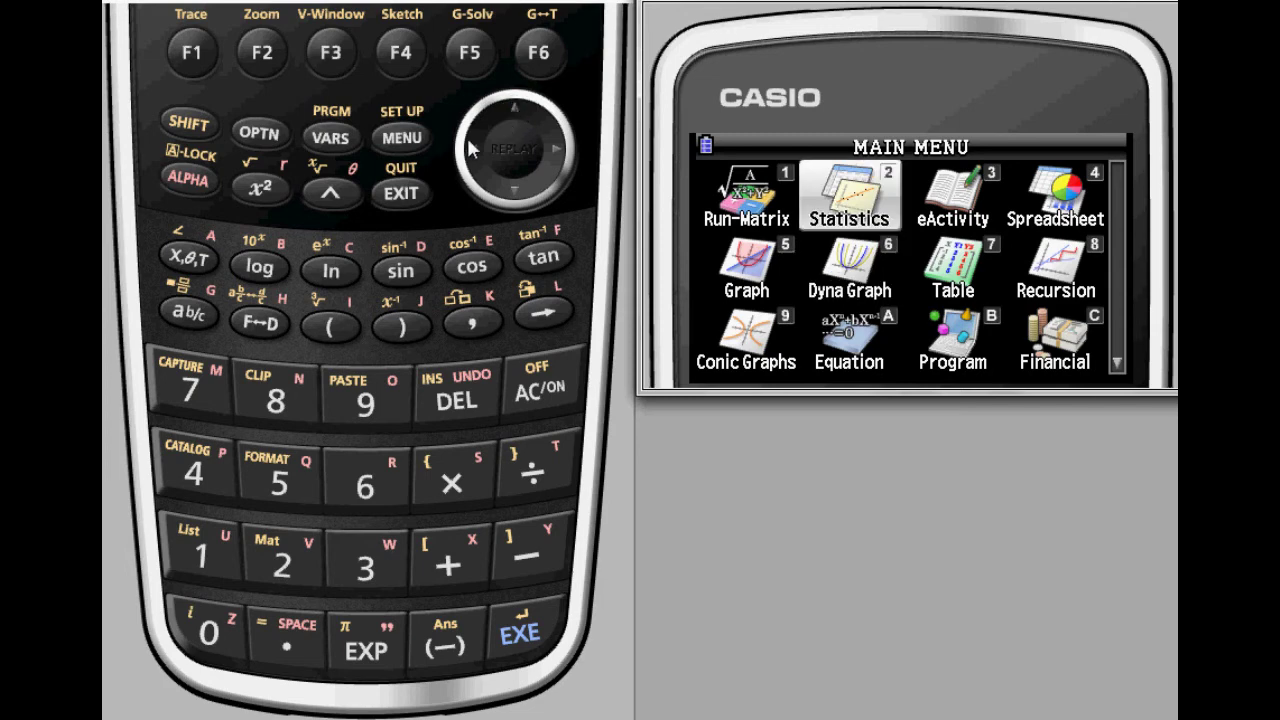
click(539, 600)
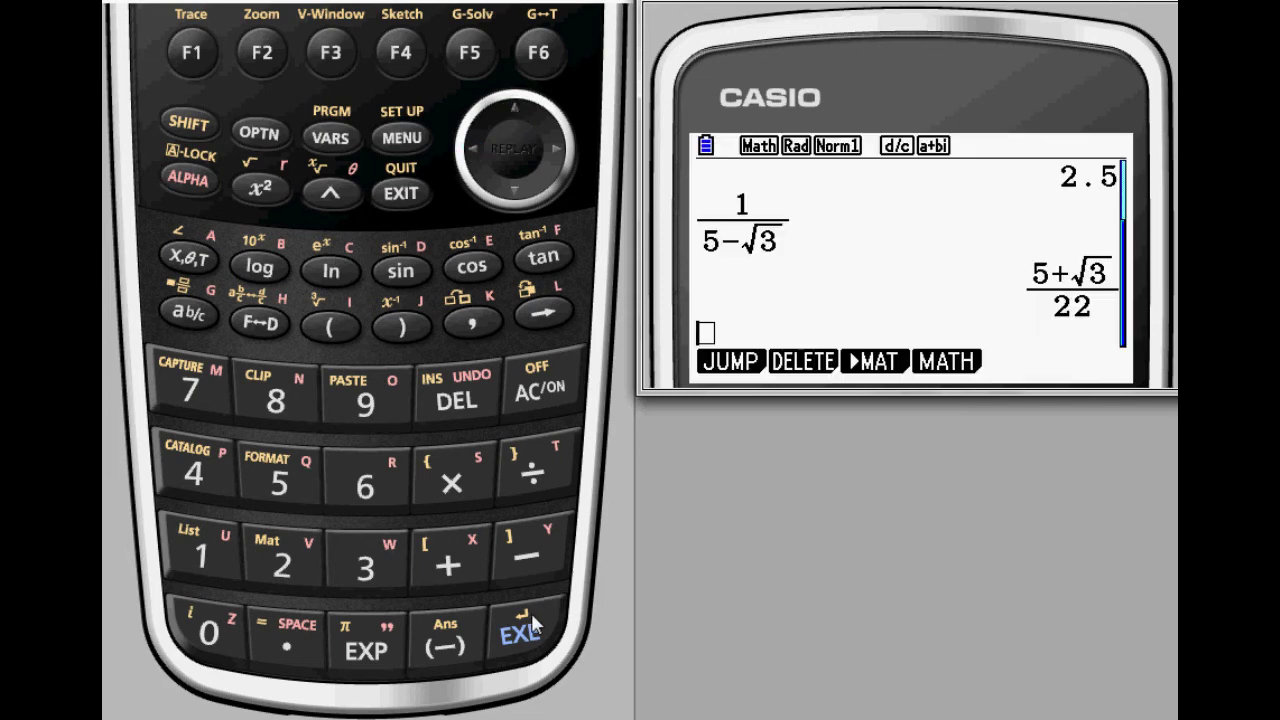
click(283, 557)
click(451, 482)
click(188, 257)
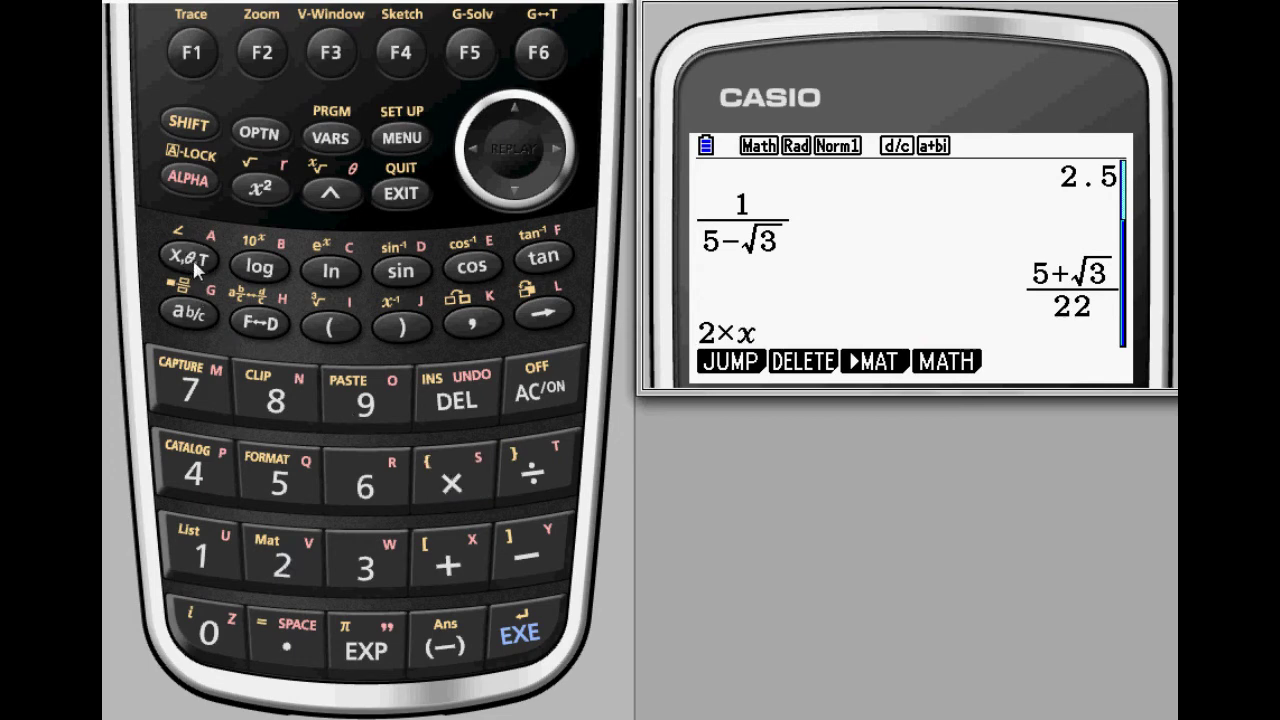
click(521, 632)
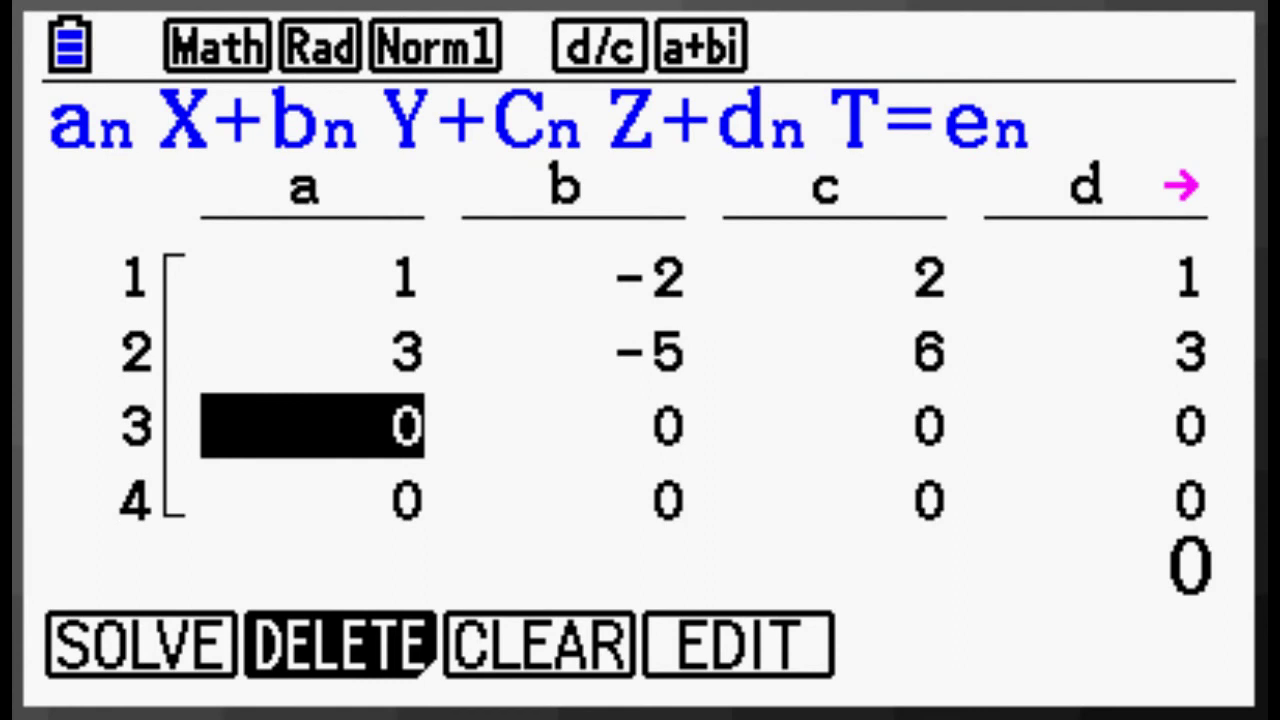
Enter -2 to finish rows 3 and 4, then solve: X=−19, Y=−4, Z=7, T=−2.
text(-2)
key(Return)
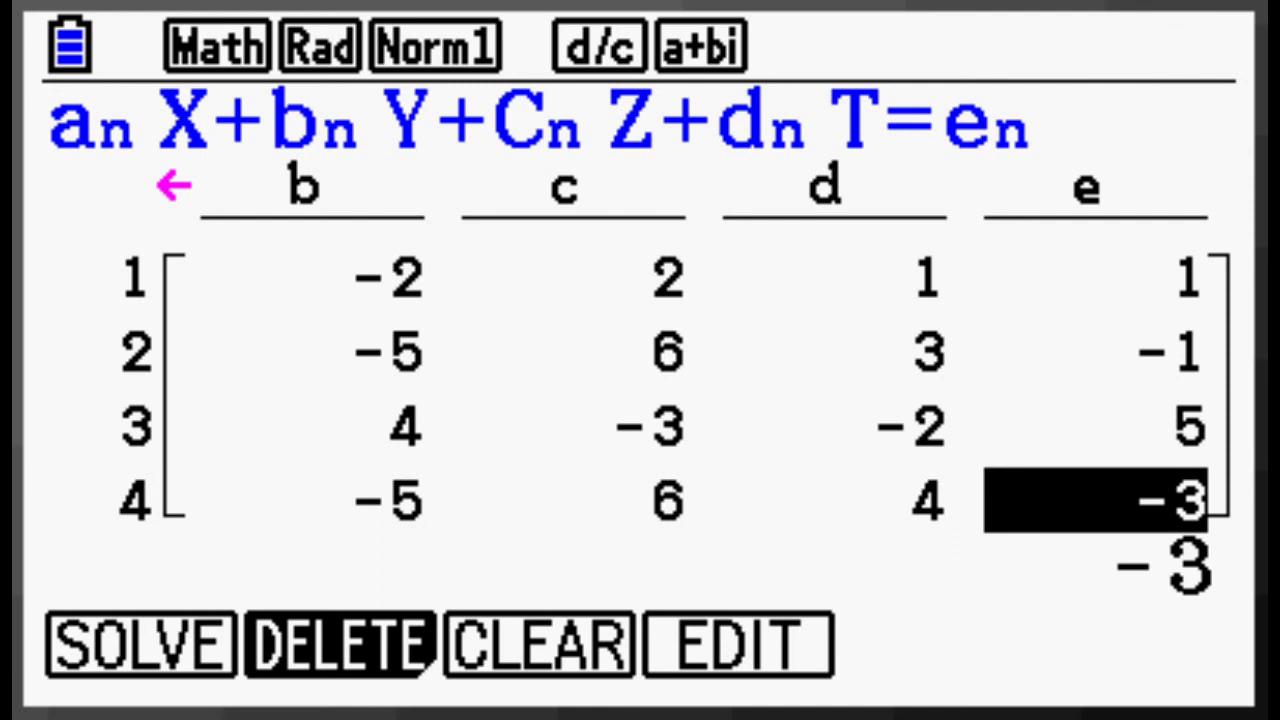
key(F1)
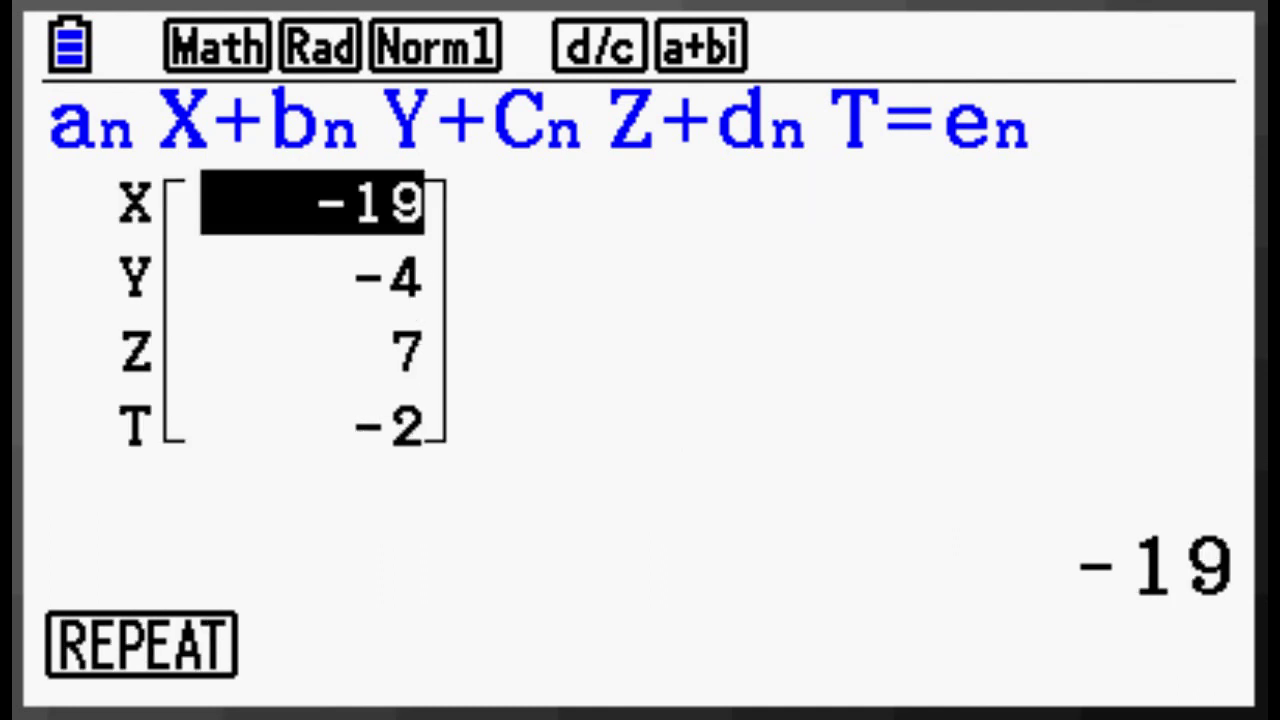